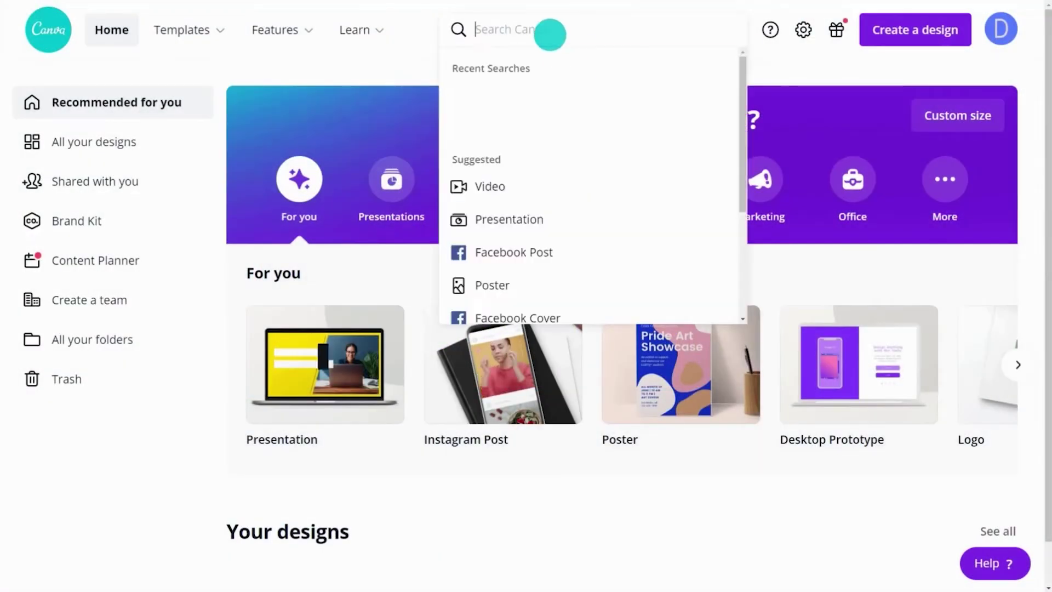
Search 'business report' and apply the Mid-Quarter Report template's Client 1 Project layout as page 1.
text(business report)
key(Return)
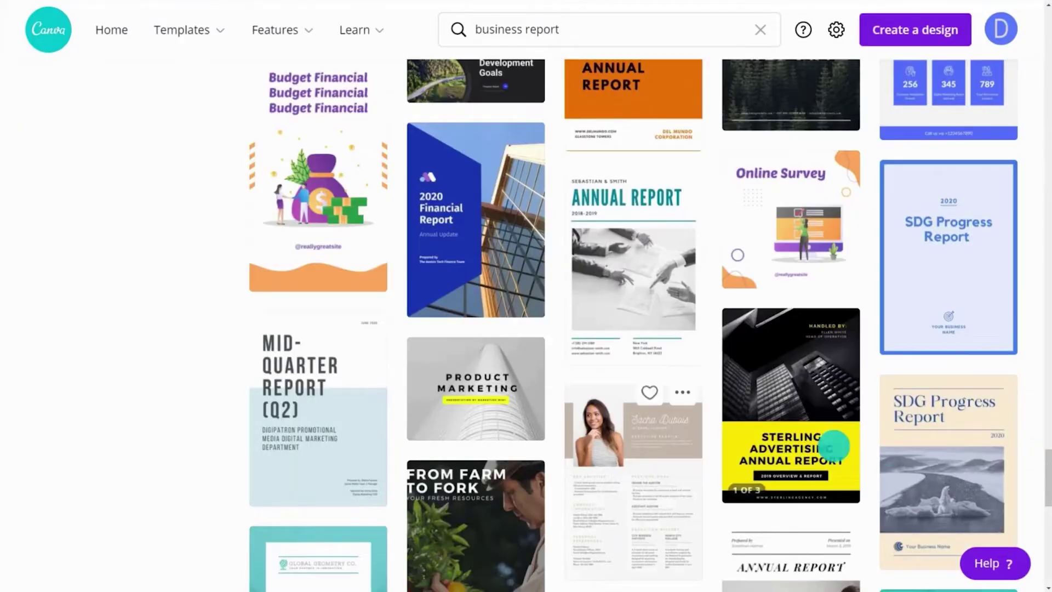
click(340, 422)
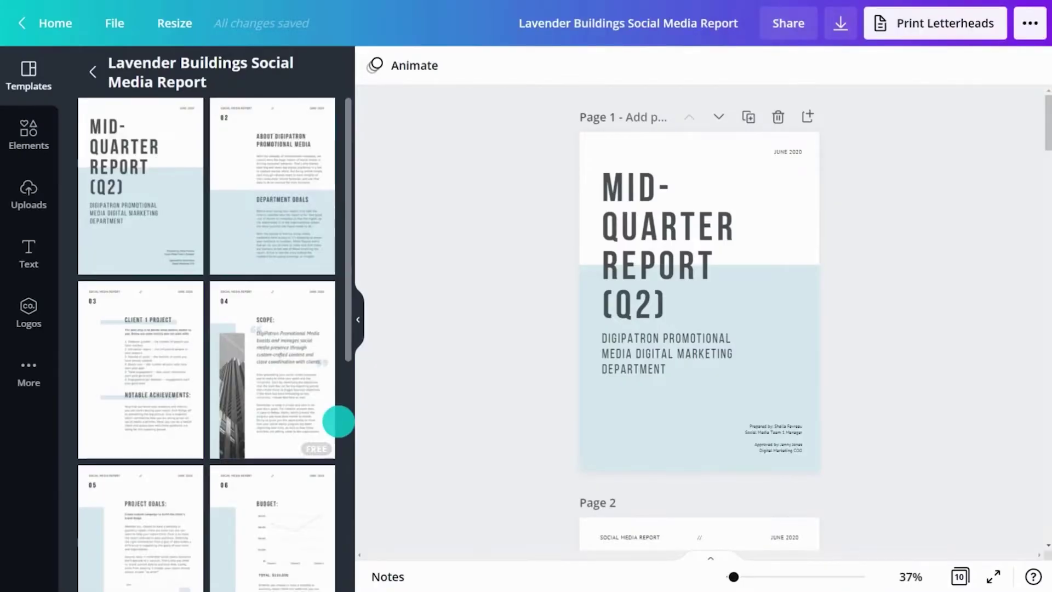
click(147, 378)
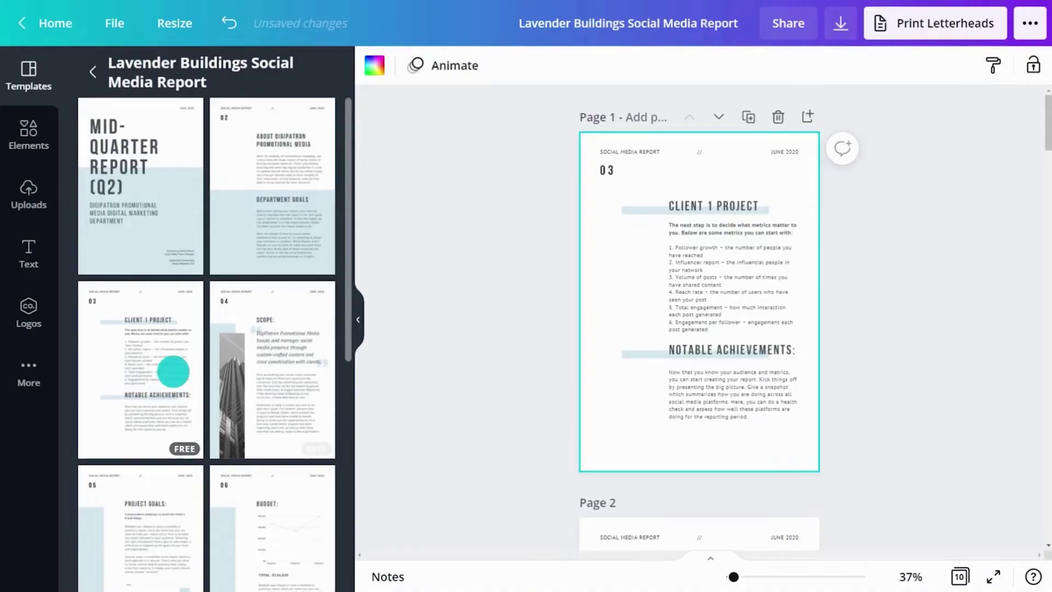
click(356, 321)
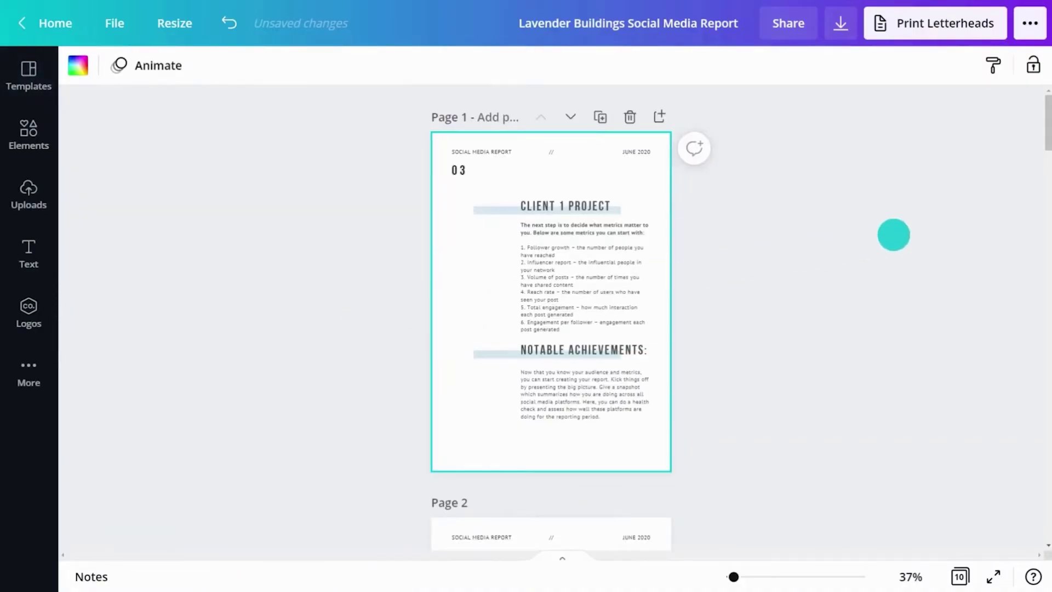
click(892, 233)
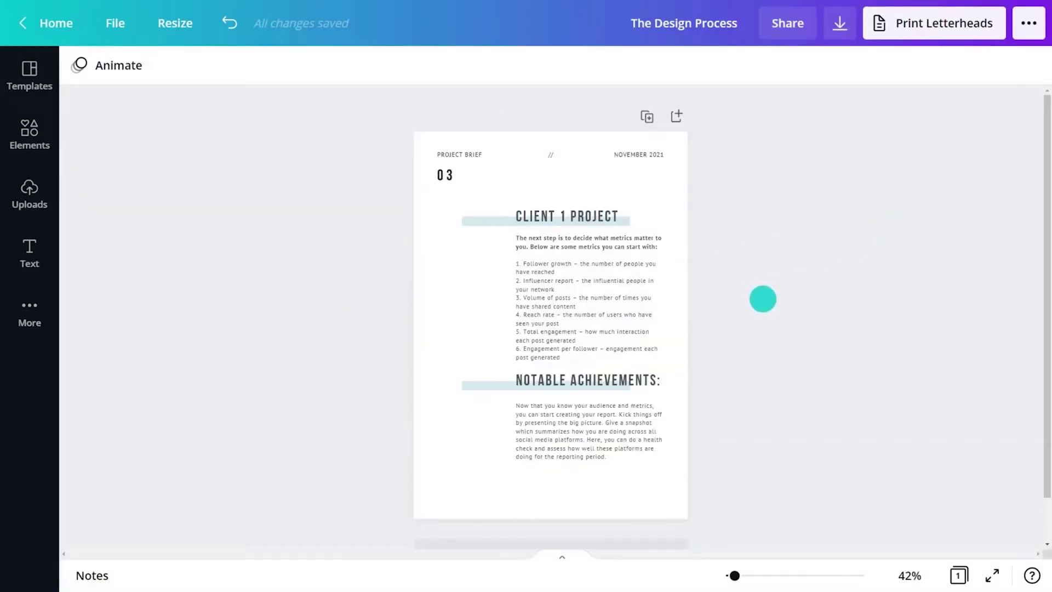
Retitle the page DESIGN BRIEF and shorten the CLIENT 1 PROJECT heading to CLIENT.
double_click(445, 175)
text(DESIGN BRIEF)
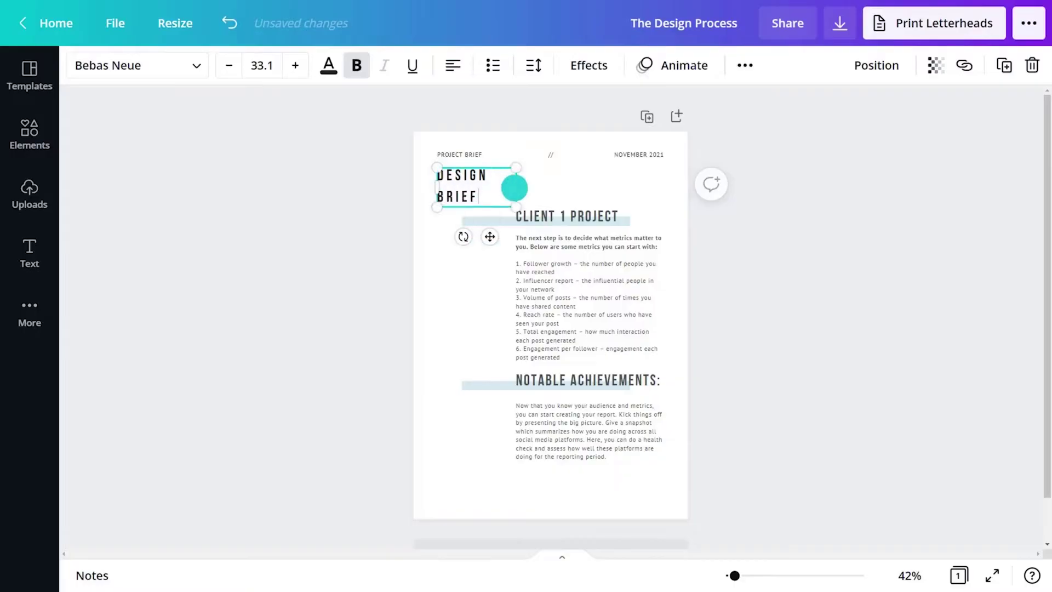
double_click(554, 216)
drag(557, 216, 619, 216)
key(BackSpace)
Replace the client paragraph with contact e-mail, approver and designer lines, and shift the block left.
click(551, 240)
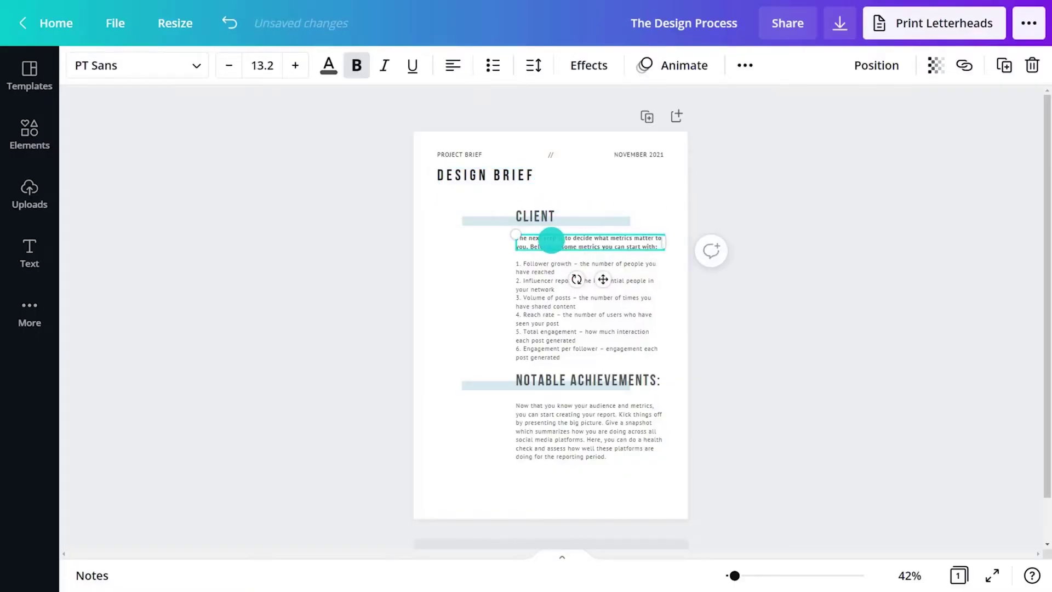
key(BackSpace)
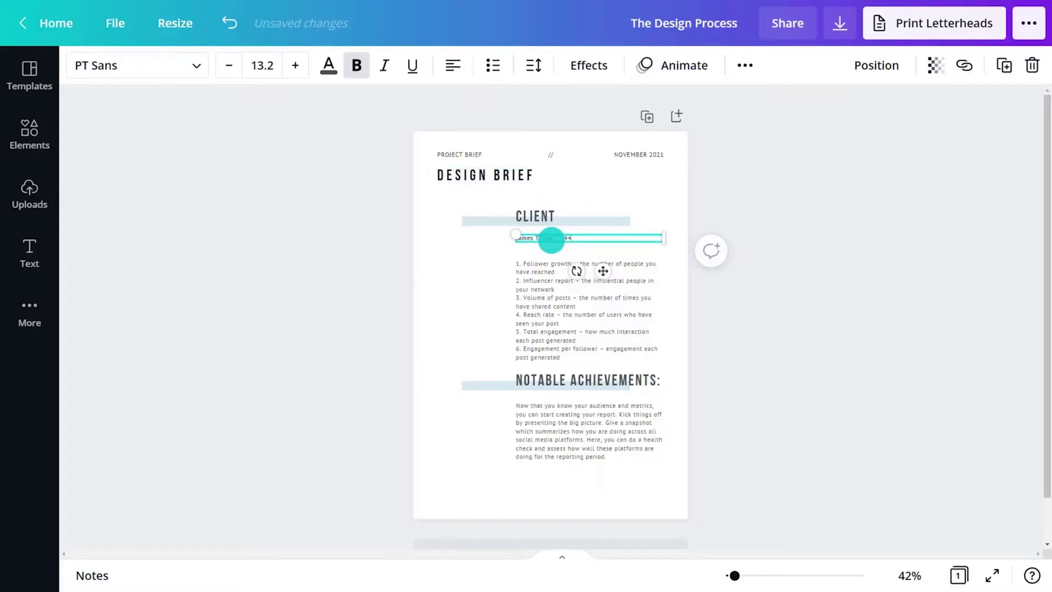
key(Return)
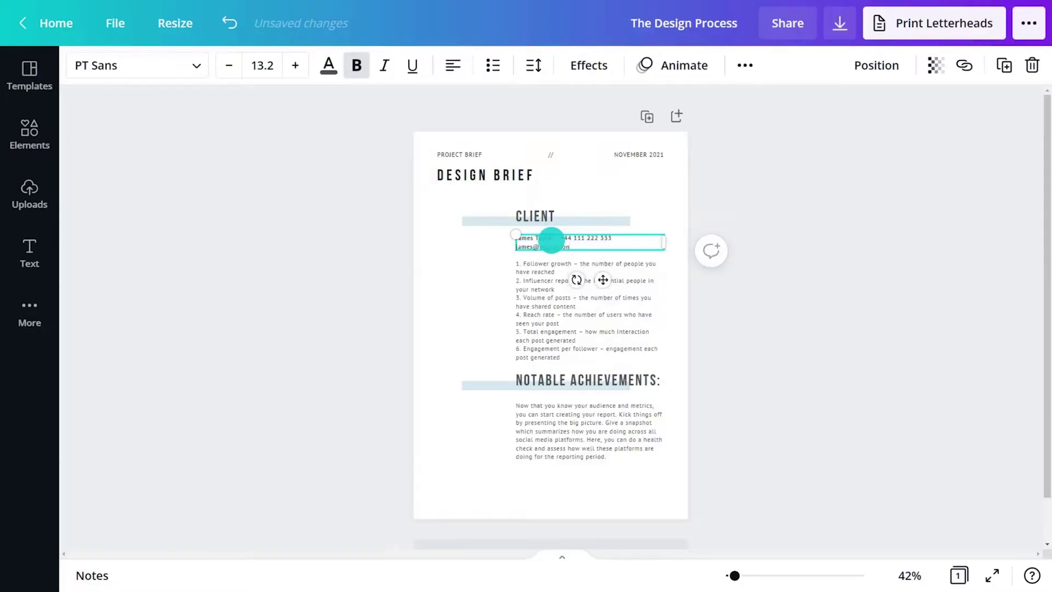
double_click(540, 282)
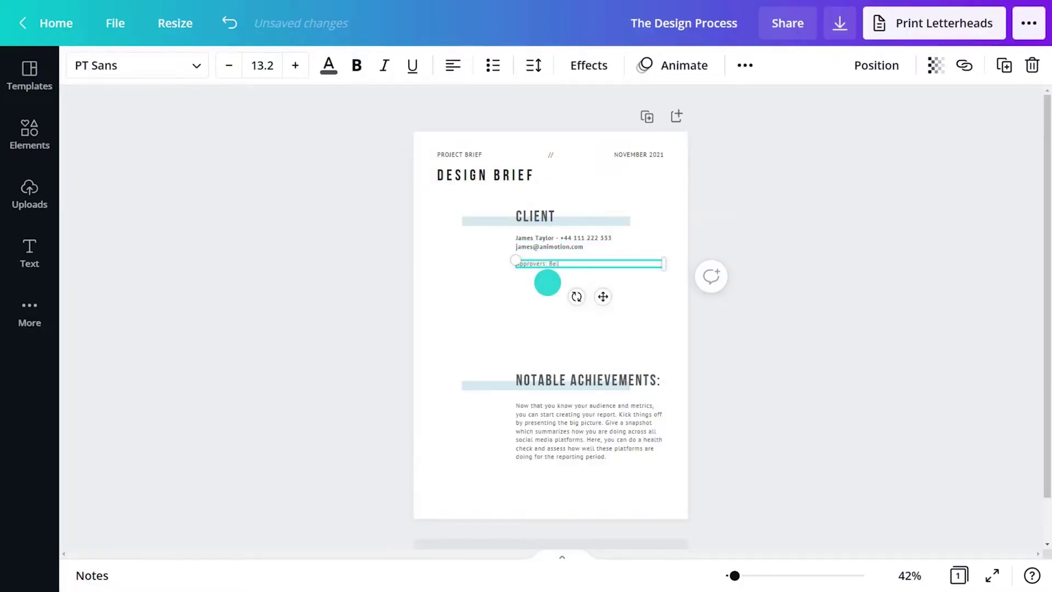
key(Return)
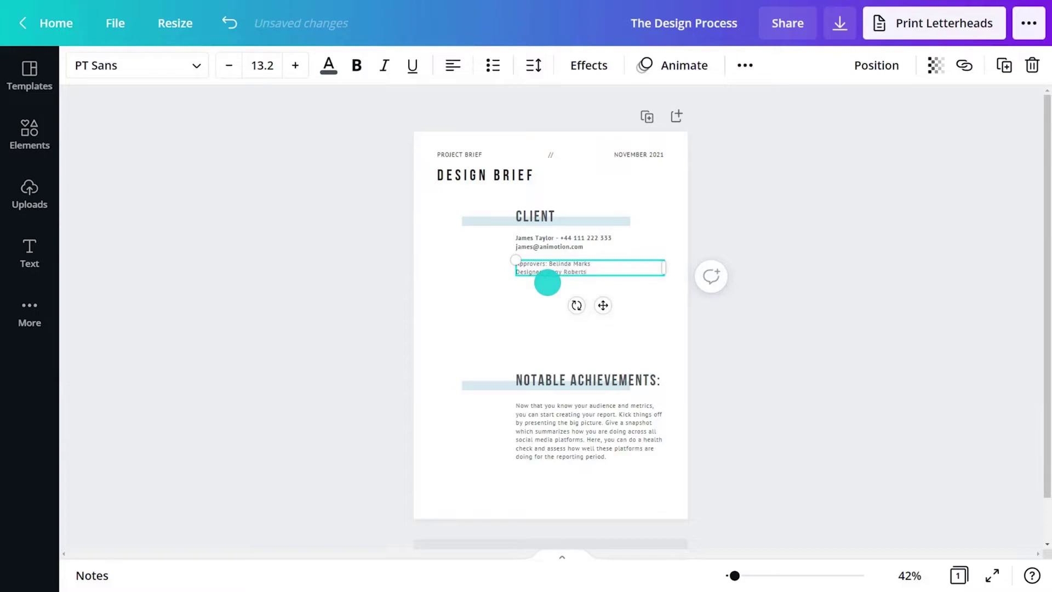
click(634, 313)
drag(602, 242, 484, 215)
Rename the second heading SCOPE, describe the Animotion logo and style guide rebrand, and move it under CLIENT.
double_click(545, 382)
text(SCOPE)
double_click(544, 418)
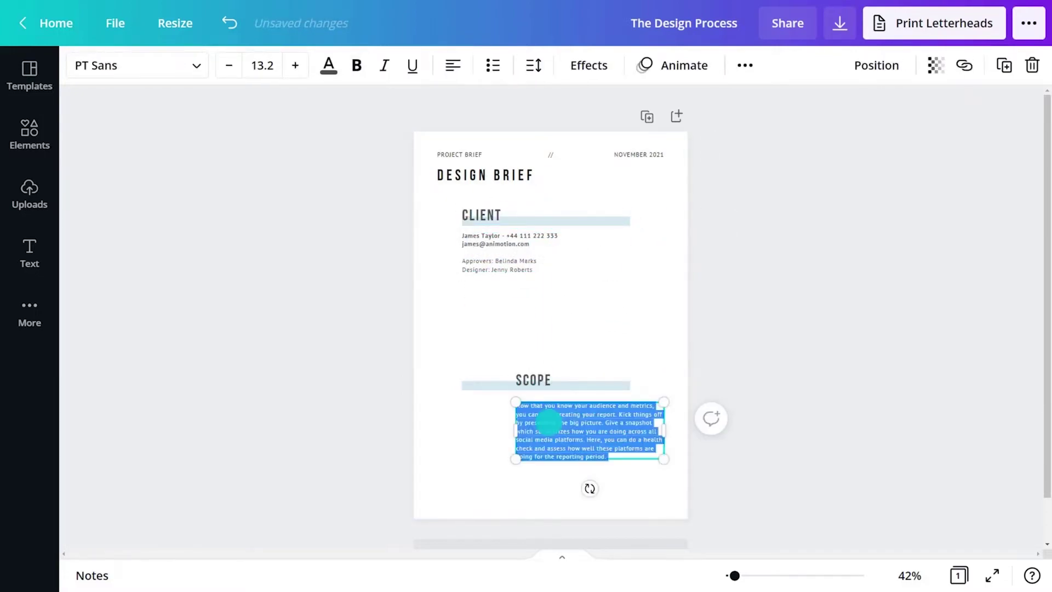
text(Rebrand Animotion's Logo and s)
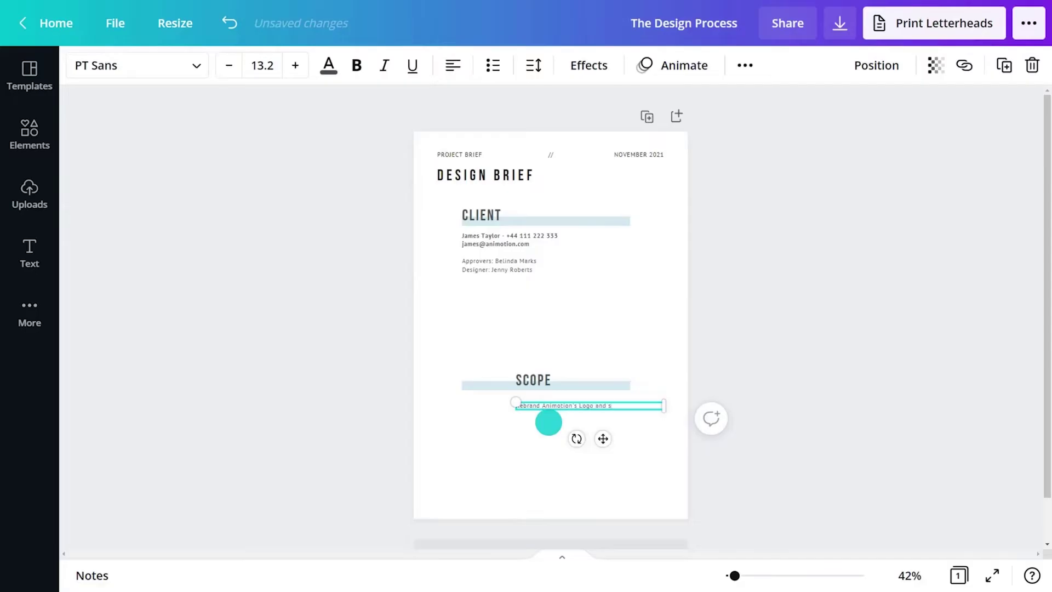
text(tyle guide including social media profile design.)
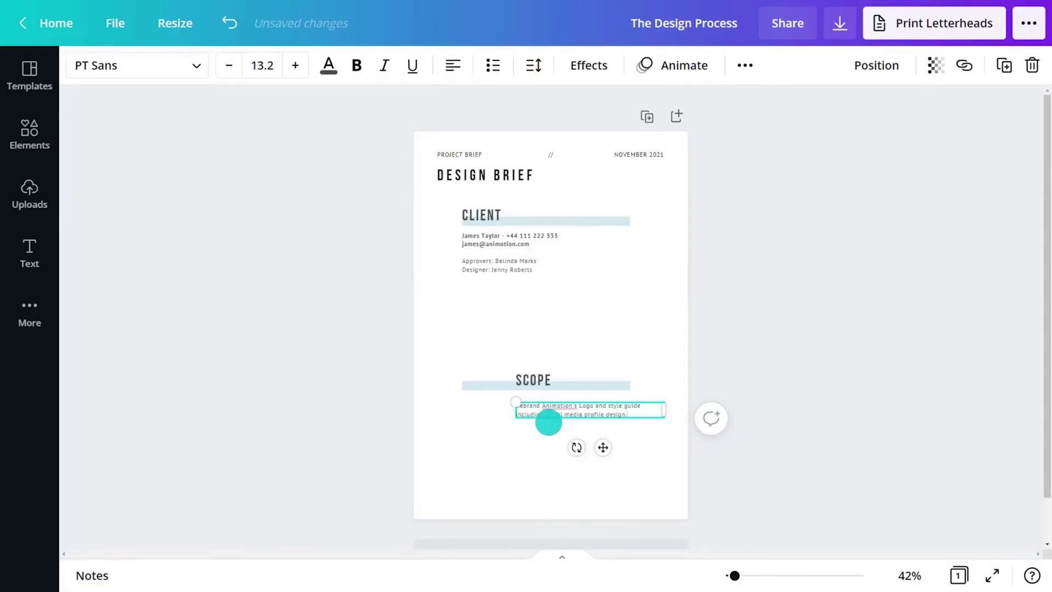
drag(603, 446, 546, 446)
drag(542, 383, 561, 323)
shift+click(493, 408)
shift+click(549, 219)
drag(550, 219, 539, 205)
click(789, 247)
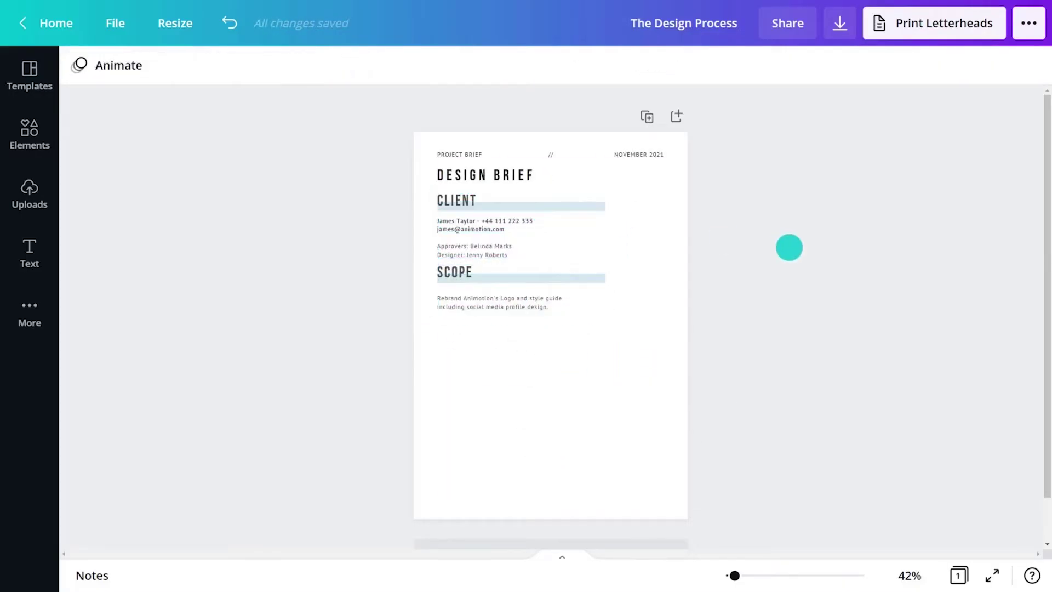
Add Specification lines (logo in eps, png and pdf; 1 page style guide) and 'Deadline January 2022'.
click(560, 369)
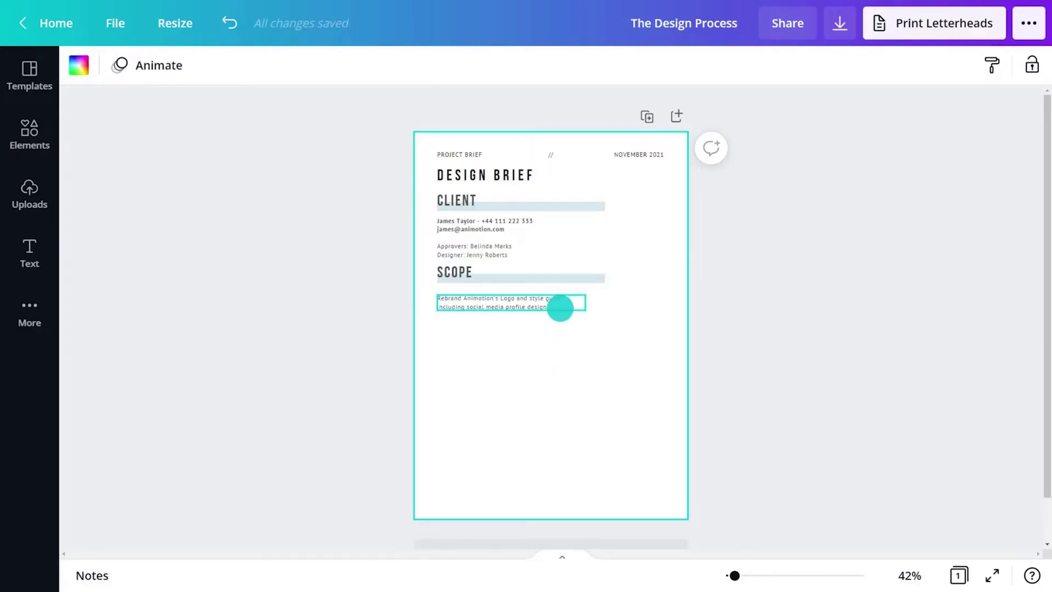
double_click(560, 308)
key(Return)
key(Return)
text(Specification)
key(Return)
text(Logo in eps, p)
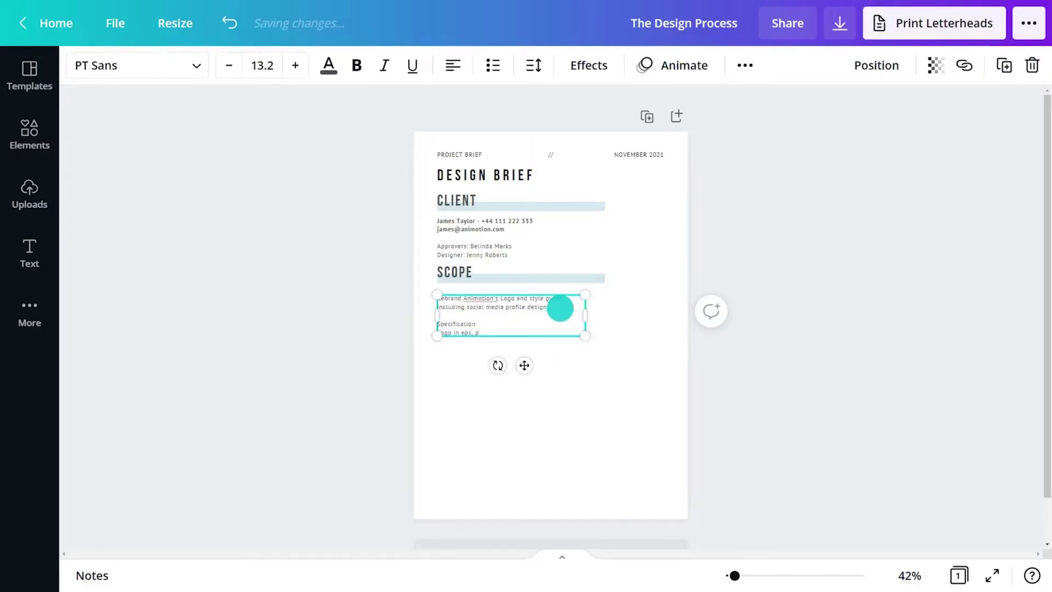
text(ng and pdf format)
key(Return)
text(1 page style guide including colors)
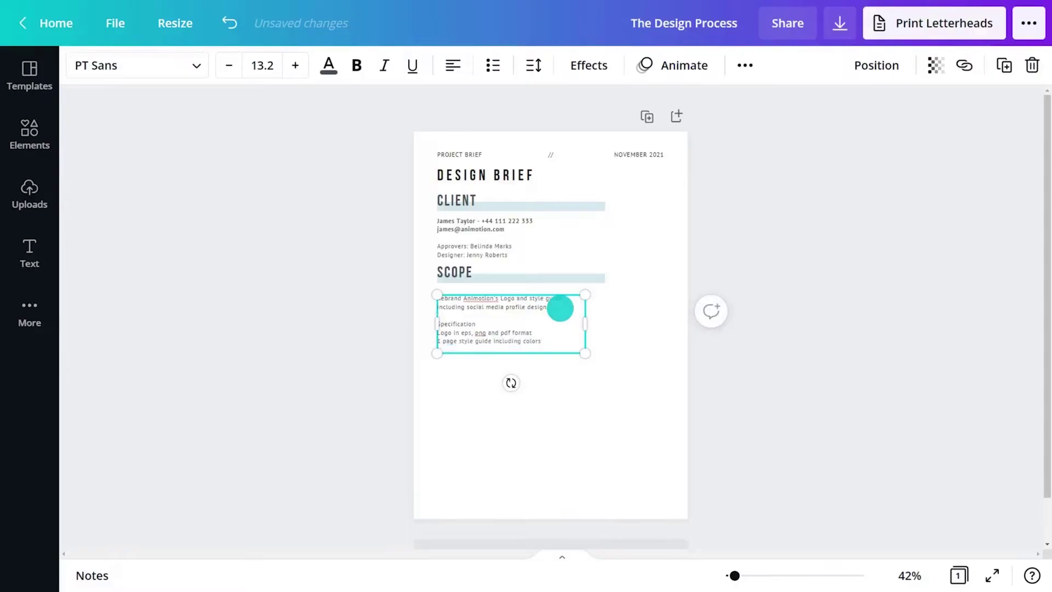
key(Return)
key(Return)
text(Deadline January 2022)
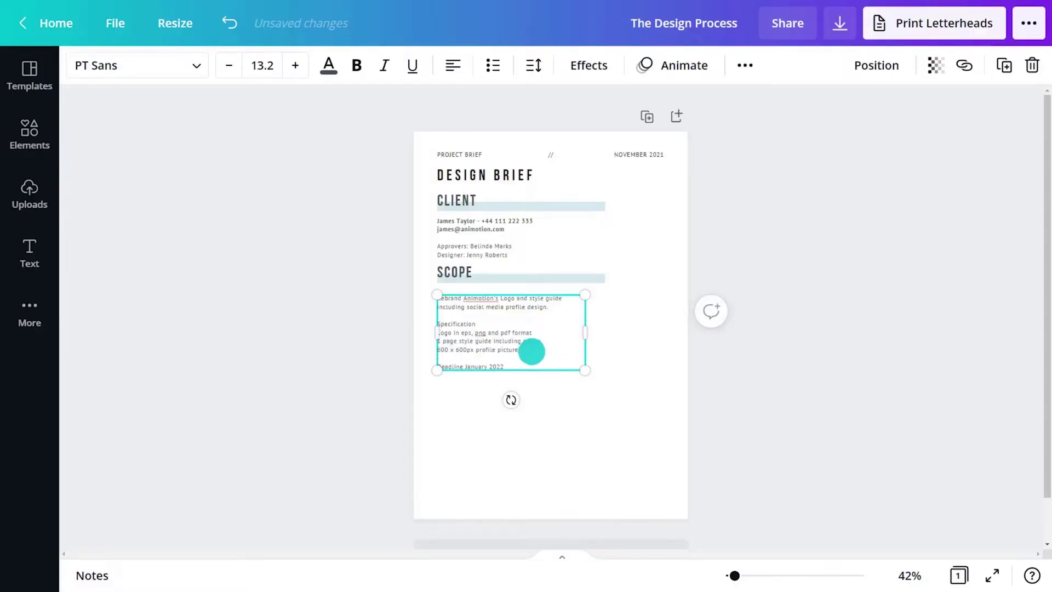
Bullet the specification lines and make the January 2022 deadline bold.
drag(533, 352, 444, 327)
click(493, 66)
drag(504, 366, 446, 368)
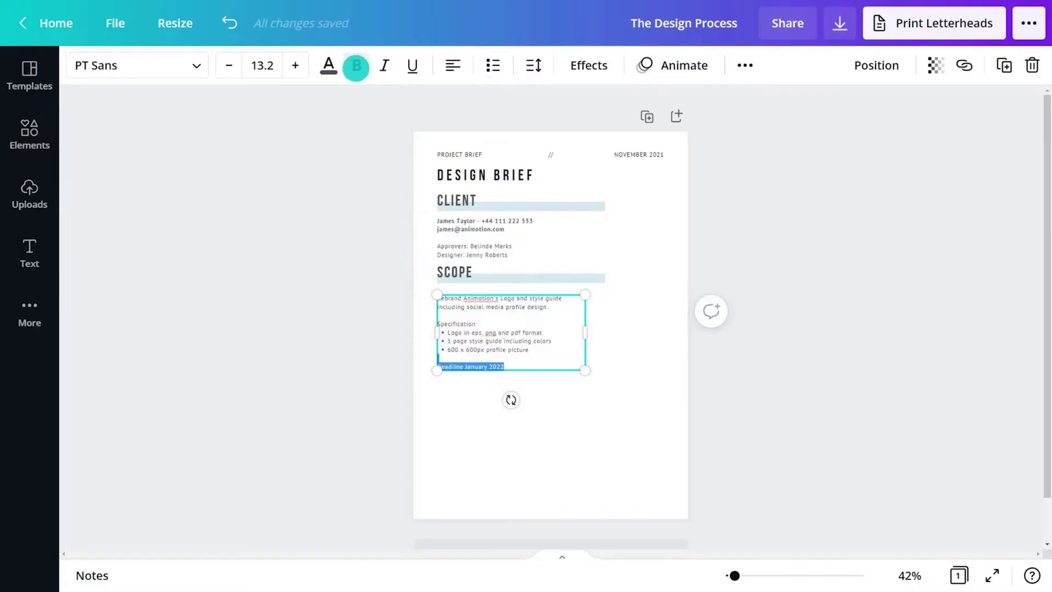
click(356, 65)
drag(646, 392, 488, 272)
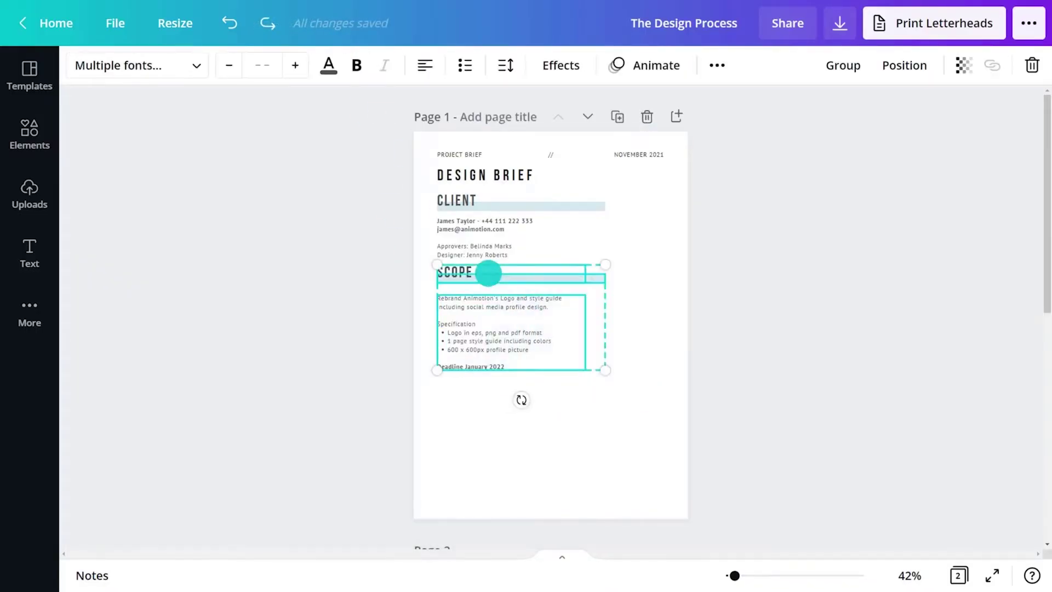
Copy the SCOPE section below itself and rename the copy TARGET MARKET.
right_click(488, 272)
click(533, 263)
right_click(504, 423)
click(525, 465)
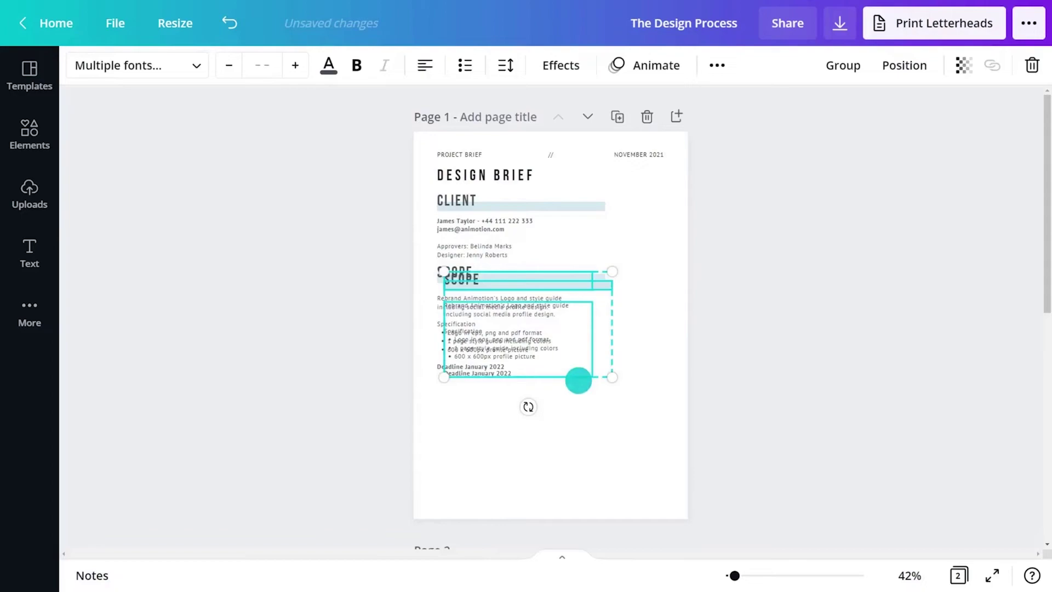
drag(577, 378, 509, 399)
double_click(510, 399)
text(TARGET MARKET)
List inner-city dwellers, professionals, daily Instagram users and early adopters as four Target Market bullets.
click(510, 449)
key(ctrl+a)
text(20 - 40 years)
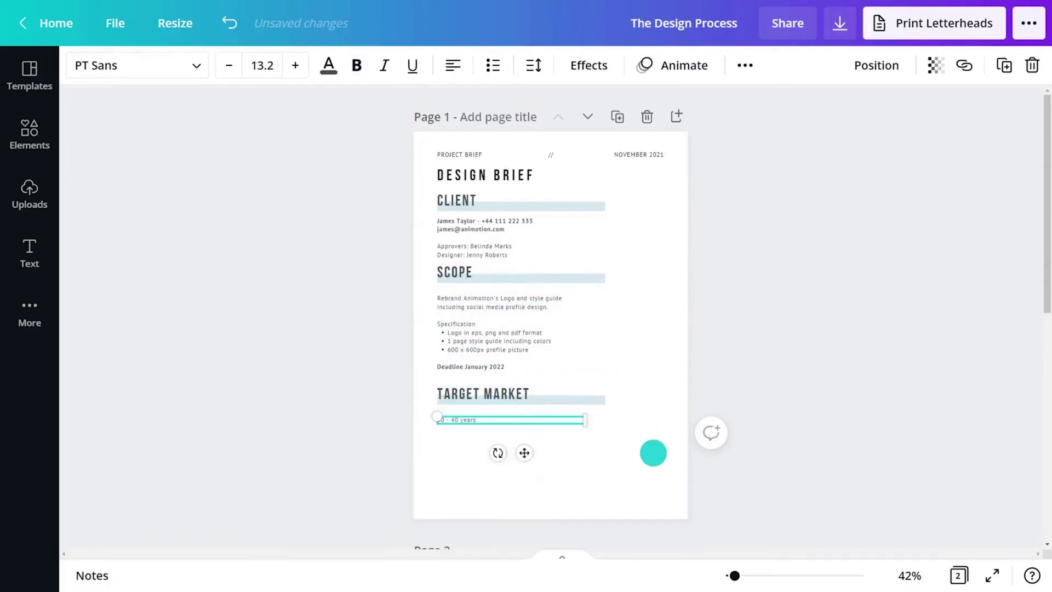
text(, inner city dwellers)
key(Return)
text(Male and female professionals)
text( Daily instagram)
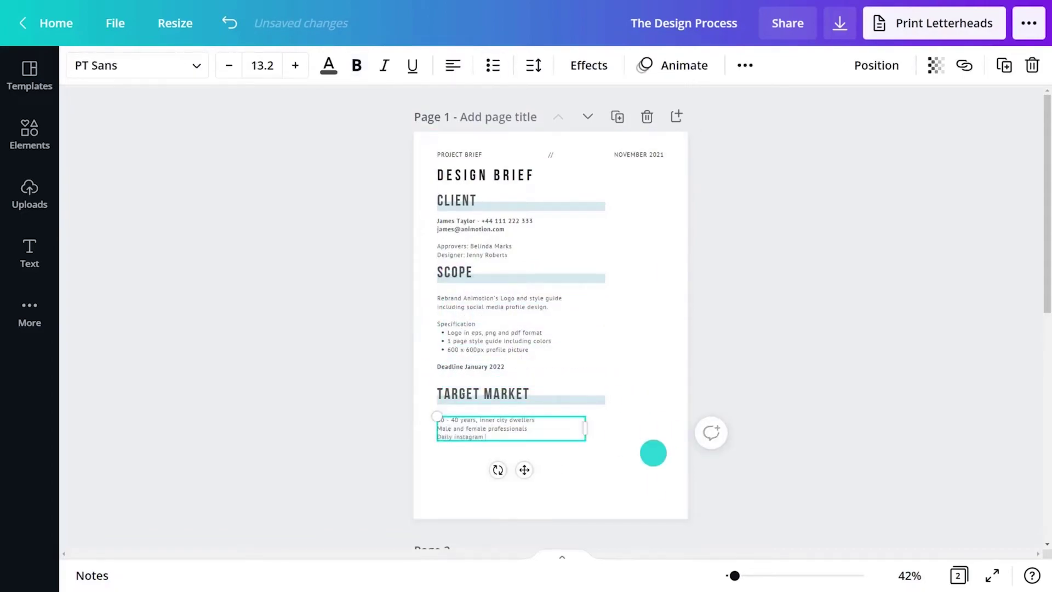
text( users)
key(Return)
text(Early adopters who like new technology)
key(ctrl+a)
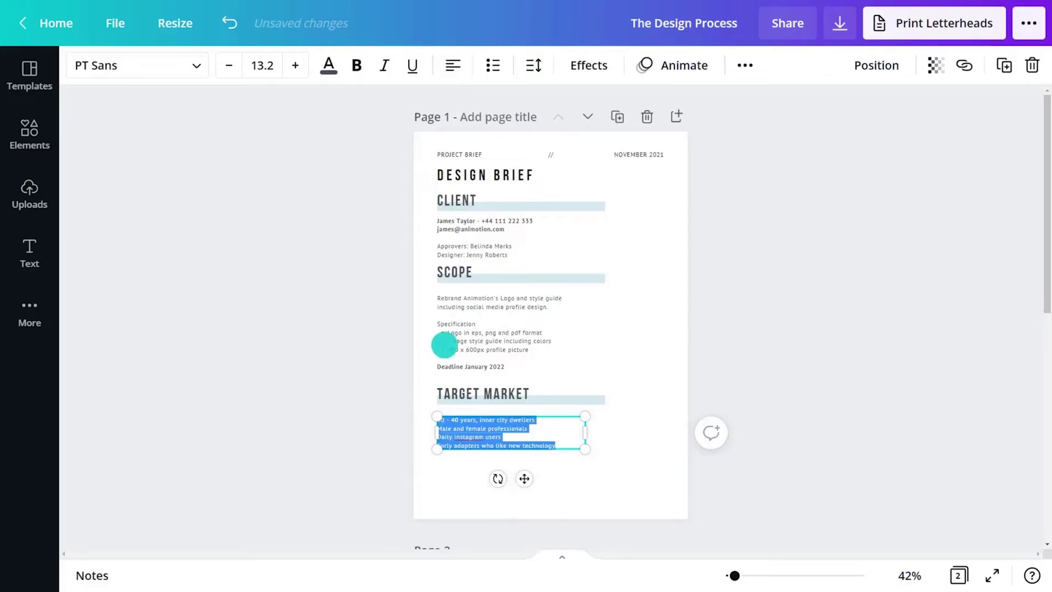
click(492, 65)
click(617, 414)
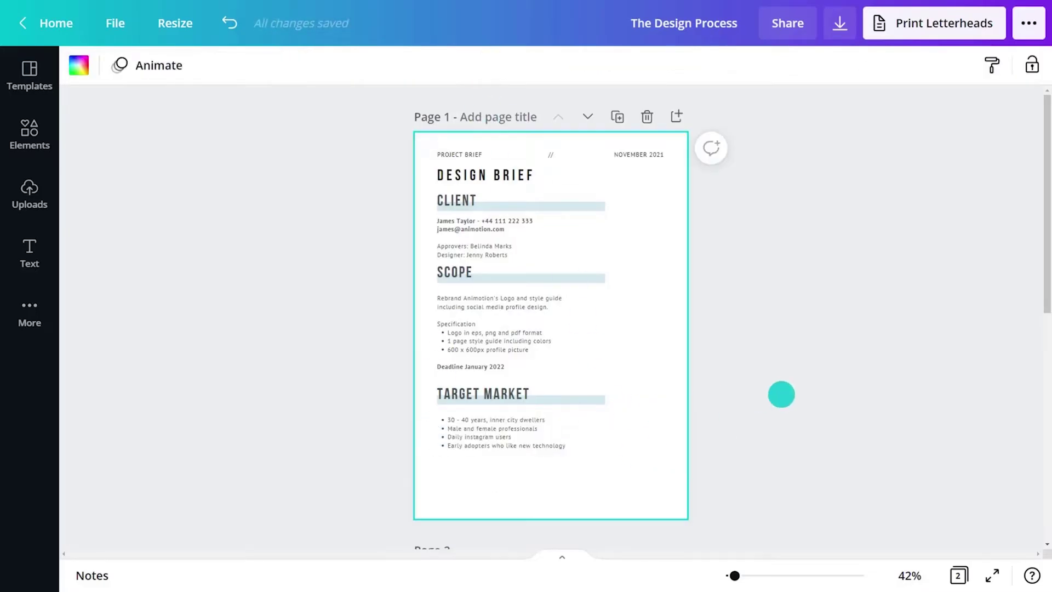
key(ctrl+z)
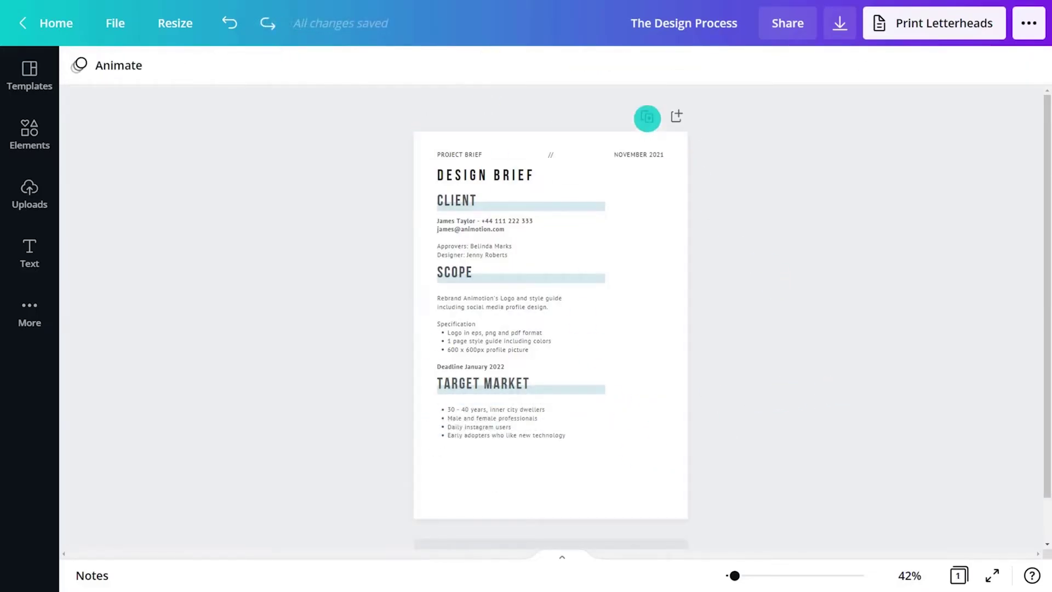
Duplicate page 1 and remove the Scope and Target Market sections from the copy.
click(646, 117)
drag(615, 453, 431, 274)
key(Delete)
Rename CLIENT to COMPETITION, list Studio Red and Westworld Productions unbolded, and delete the Approvers box.
double_click(459, 227)
text(COMPETITION)
double_click(472, 249)
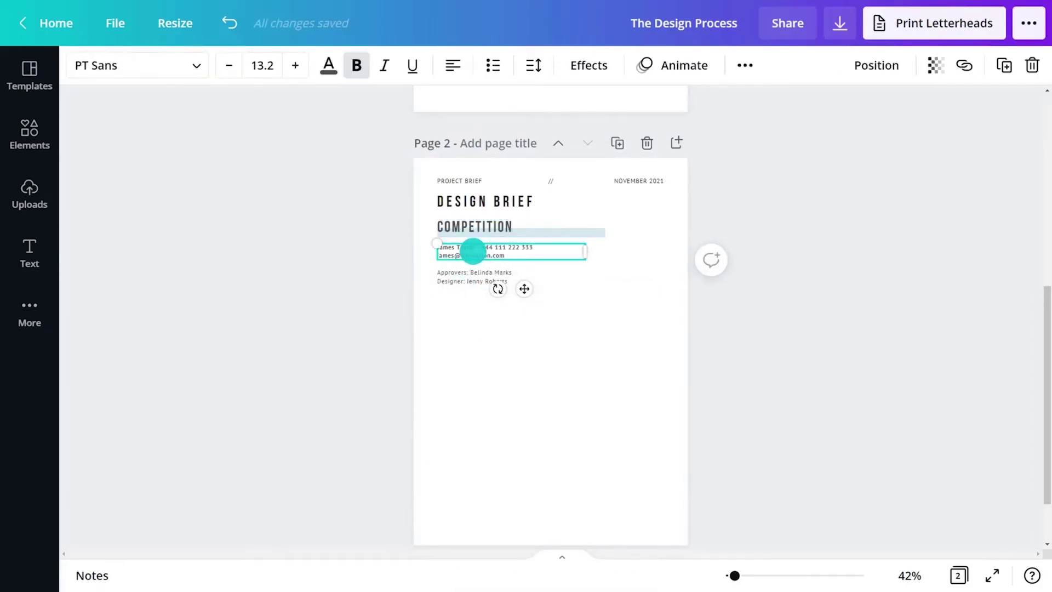
key(BackSpace)
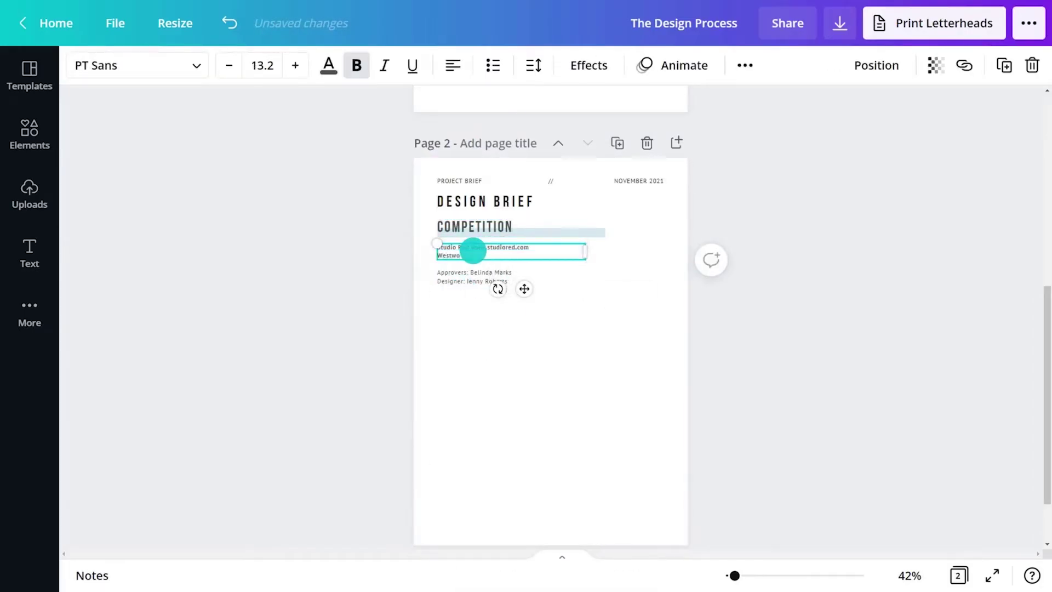
key(ctrl+a)
key(ctrl+b)
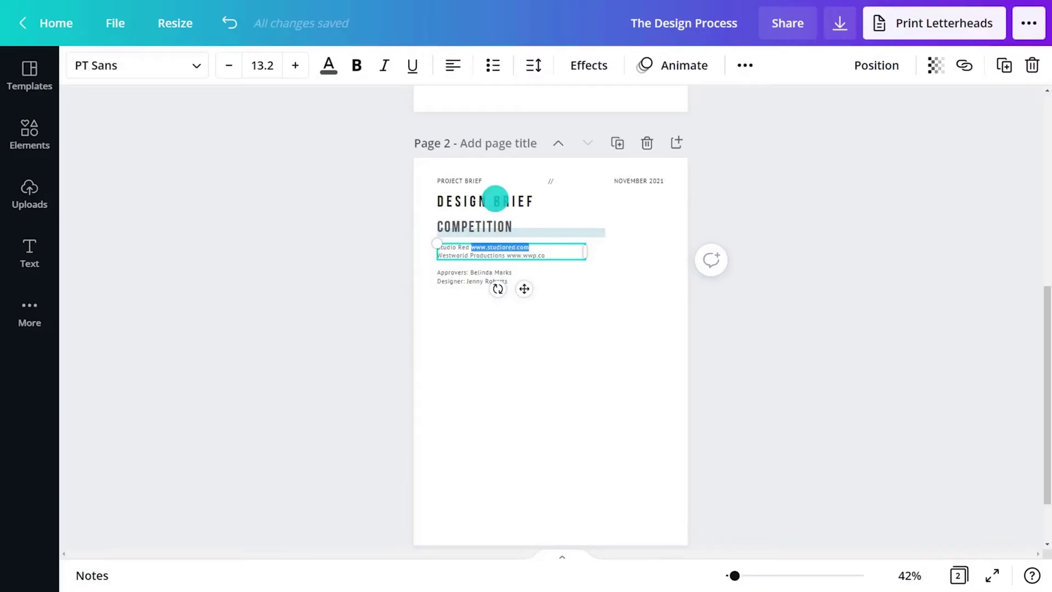
right_click(488, 277)
click(519, 360)
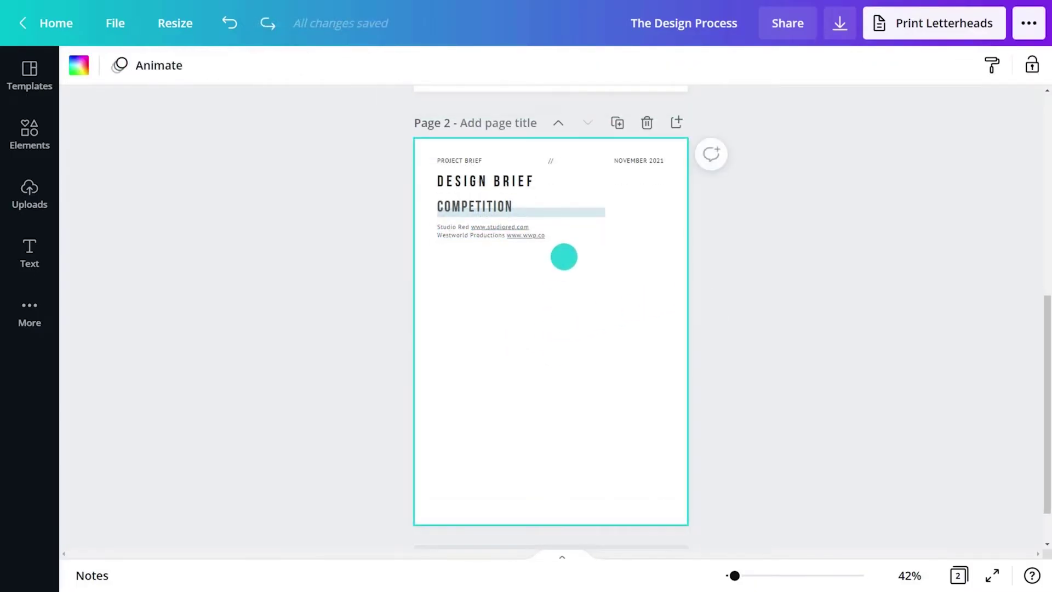
Copy the COMPETITION section below itself and rename the copy TONE.
drag(564, 253, 488, 207)
right_click(488, 208)
click(518, 232)
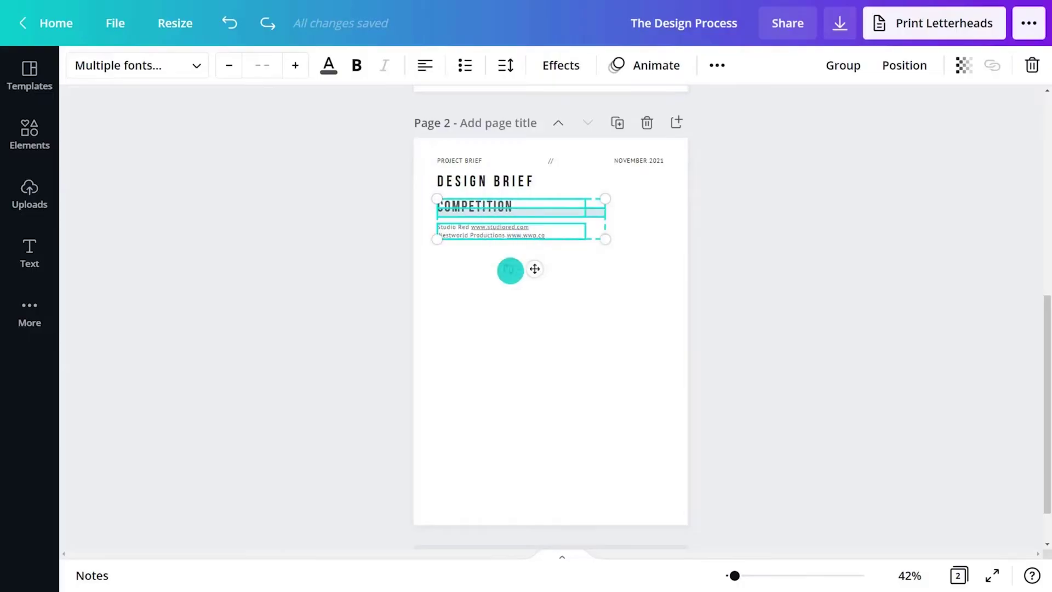
click(474, 336)
right_click(475, 340)
click(517, 386)
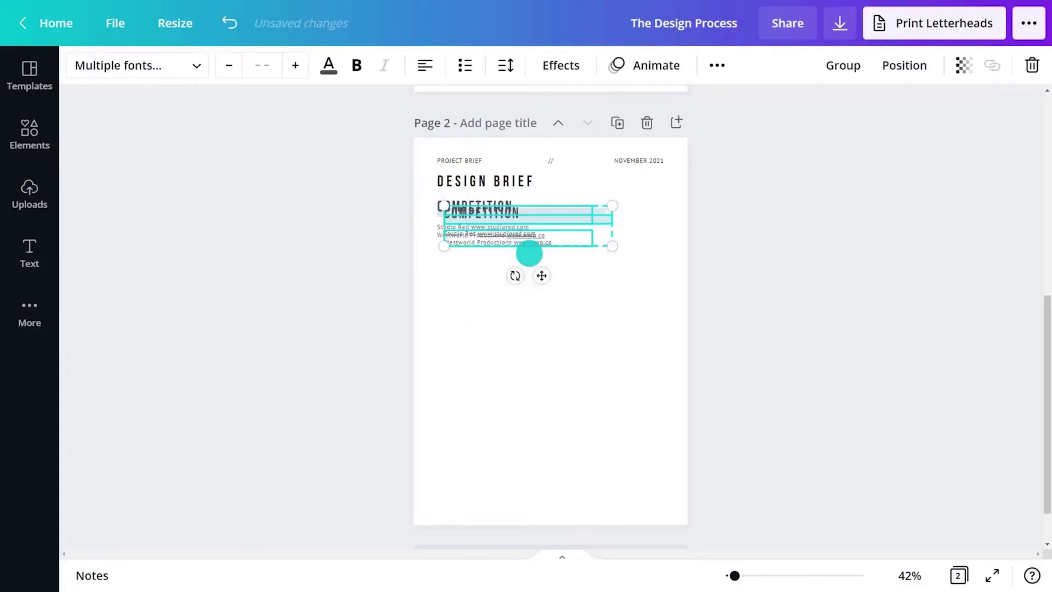
drag(528, 252, 528, 306)
click(512, 340)
double_click(476, 263)
text(TONE)
List 'Futuristic, modern and techy', 'Minimal design' and 'Neutral tones with pops of bright colors' under TONE.
double_click(465, 289)
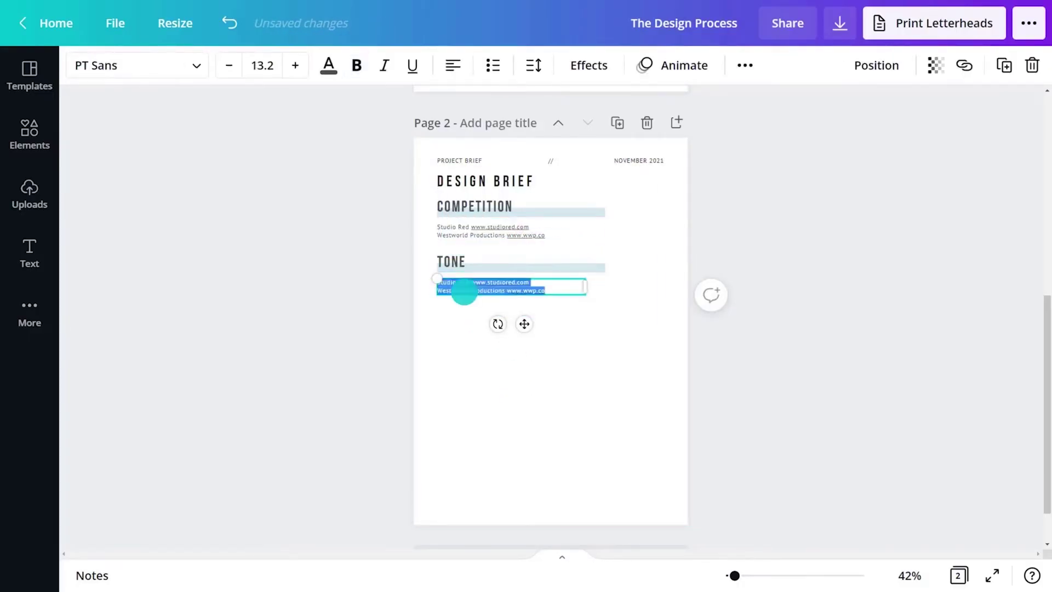
text(Futuristic, modern and techy)
key(Return)
text(Mini)
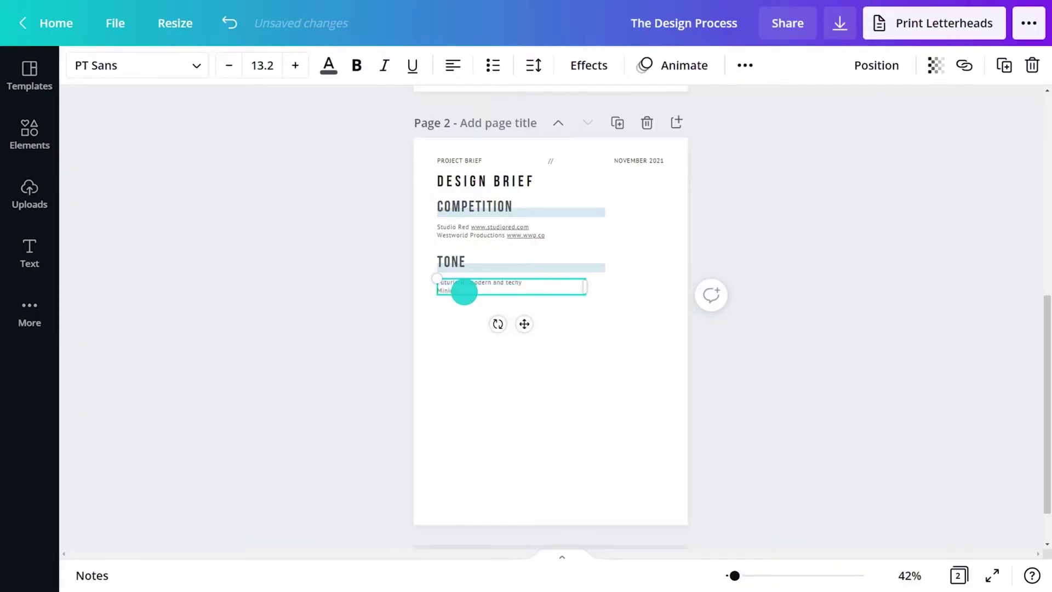
text(mal design)
key(Return)
text(Neutral tones with pops)
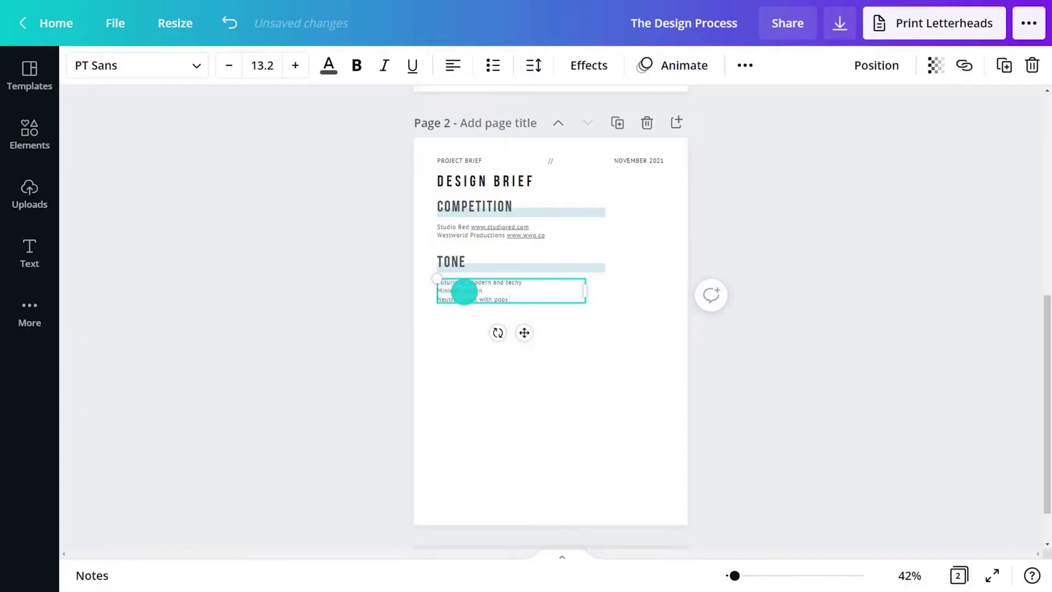
text( of bright colors)
key(Return)
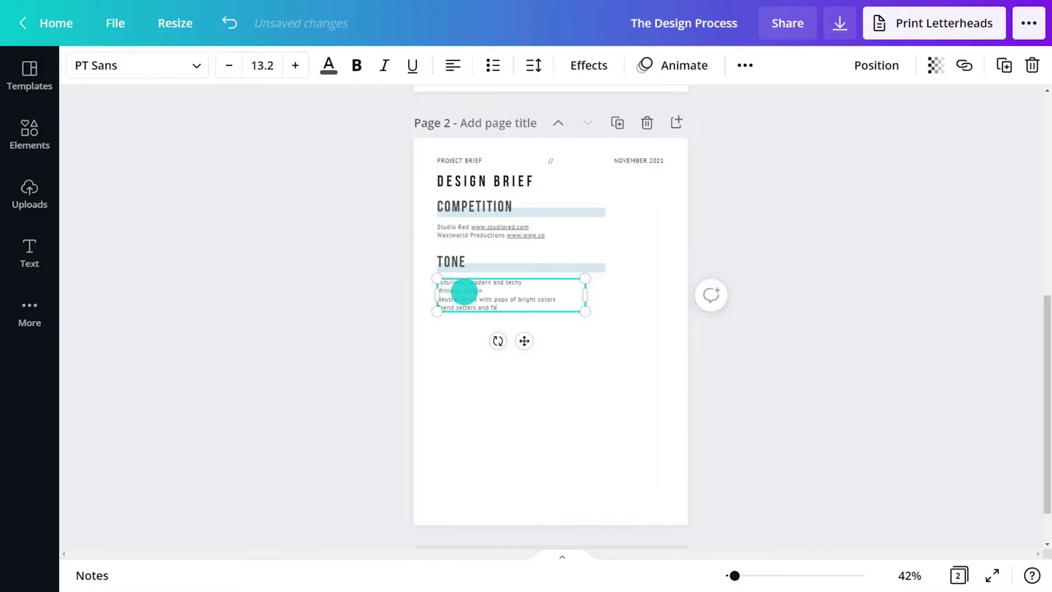
Add 'Trend setters and fashion forward' as the last tone line.
text(Trend setters and fashion forward)
click(780, 239)
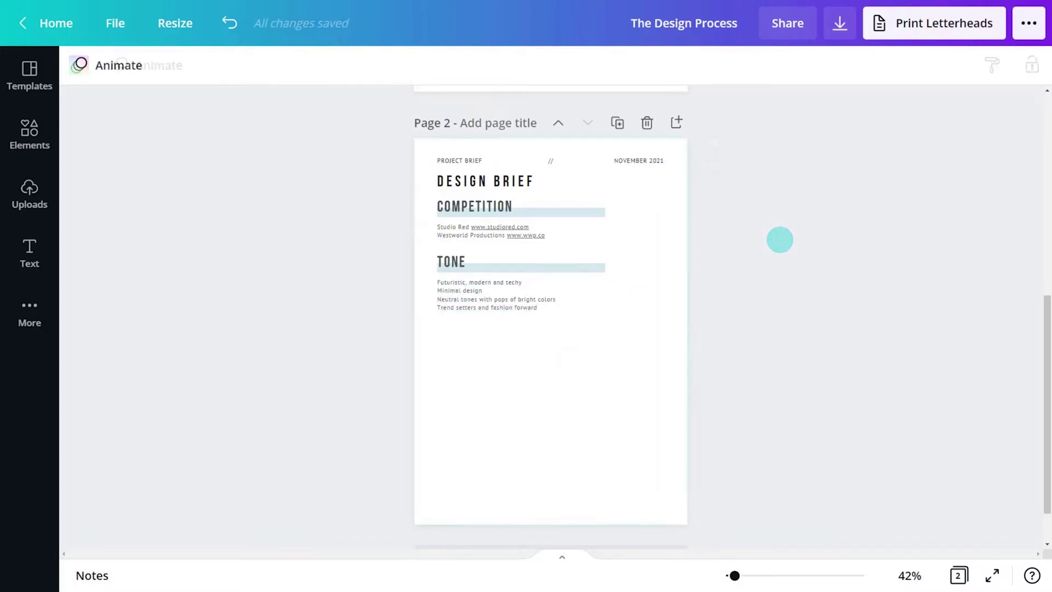
click(568, 358)
Copy the TONE section below itself and rename the copy REFERENCES.
drag(638, 312, 498, 264)
right_click(500, 273)
click(518, 284)
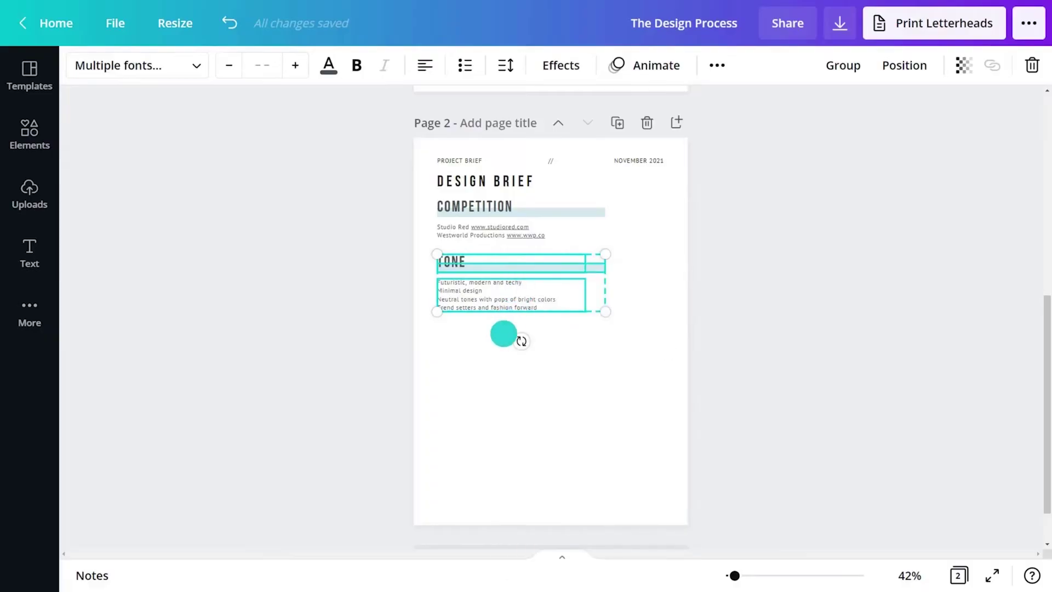
right_click(492, 362)
click(526, 418)
drag(518, 306, 511, 373)
click(620, 342)
double_click(463, 334)
text(REFERENCES)
Replace its text with existing-logo and 'Link to instagram profile' lines, bold and underlined.
double_click(463, 364)
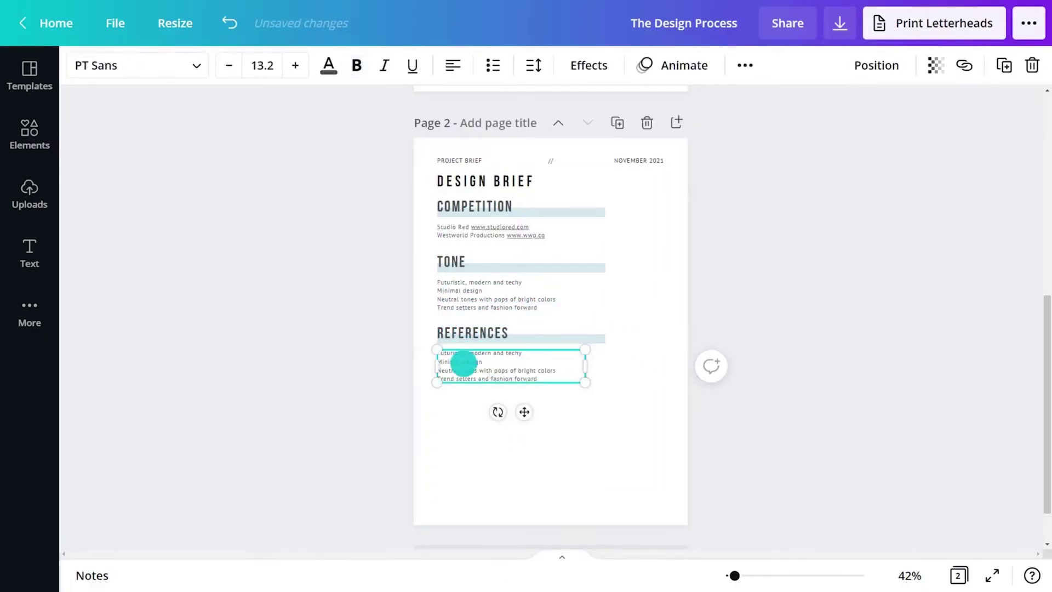
key(ctrl+a)
key(BackSpace)
key(Return)
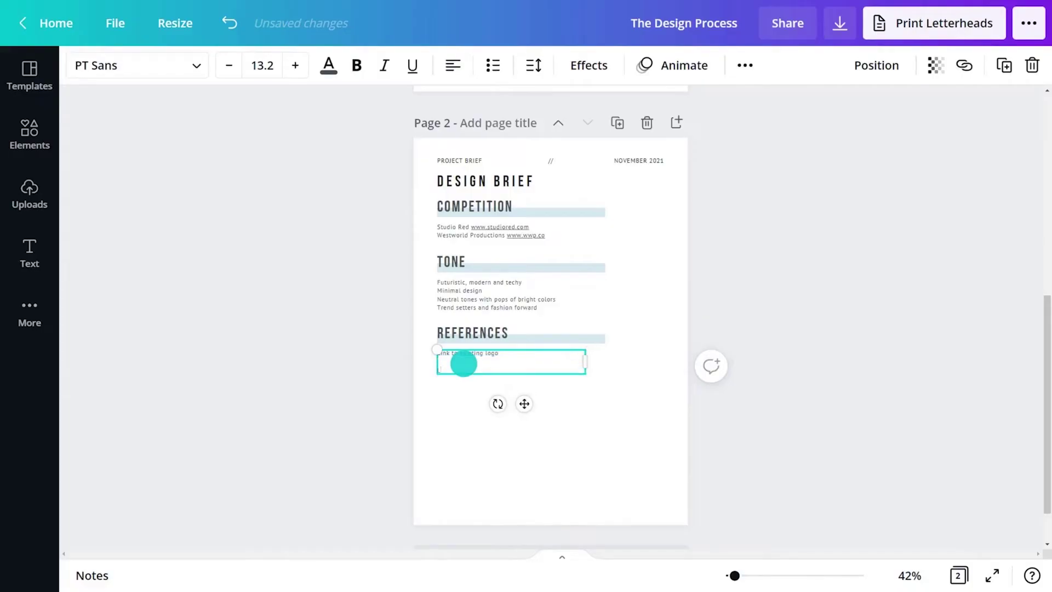
text(Link to instagram profile)
drag(512, 371, 433, 353)
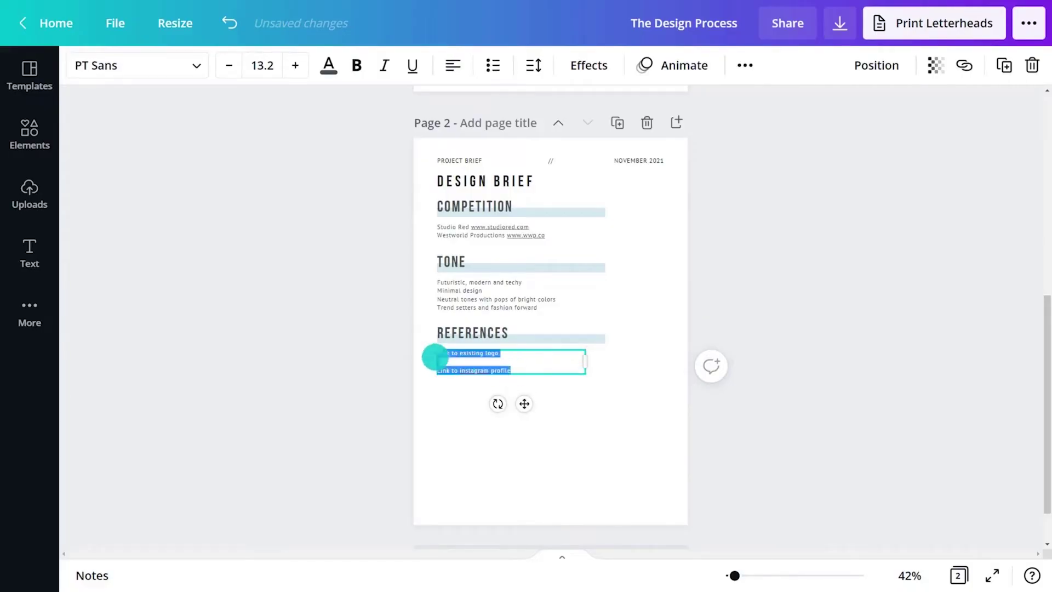
click(357, 66)
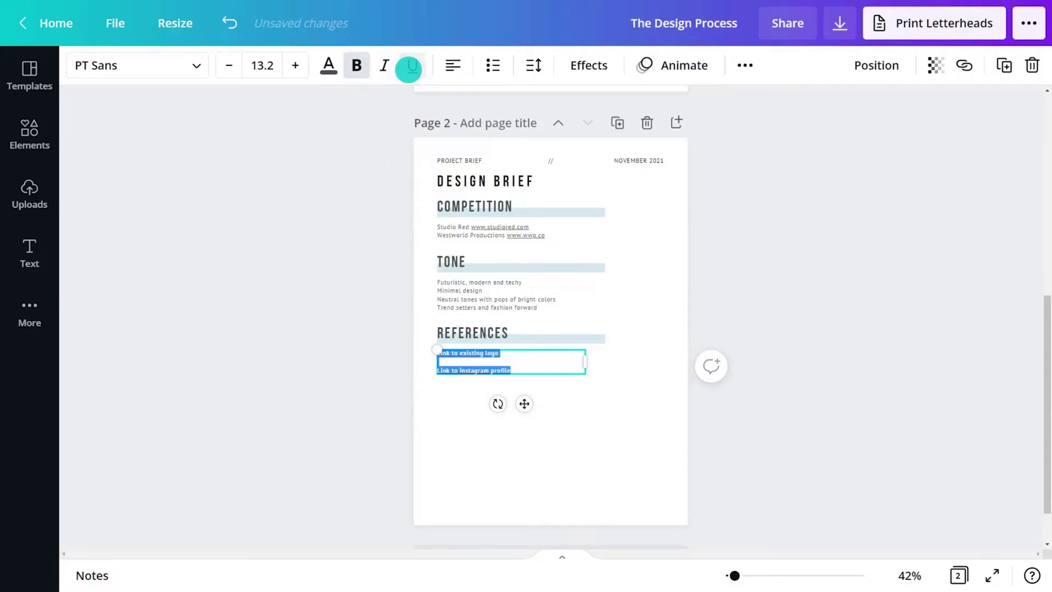
click(632, 408)
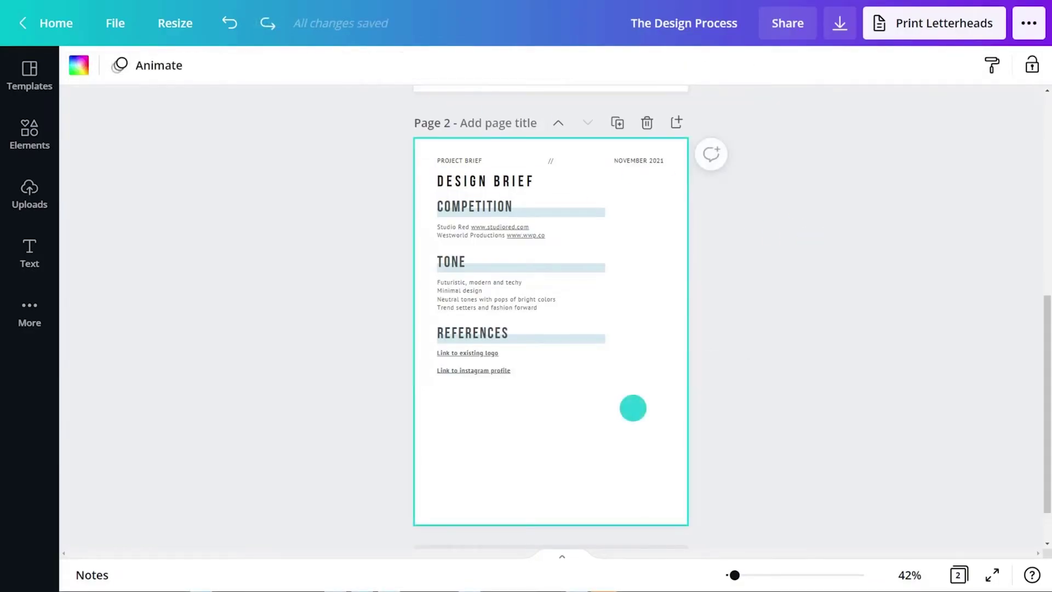
drag(633, 408, 503, 336)
Copy the REFERENCES section lower on the page and rename the copy BUDGET.
right_click(503, 336)
click(547, 316)
right_click(479, 460)
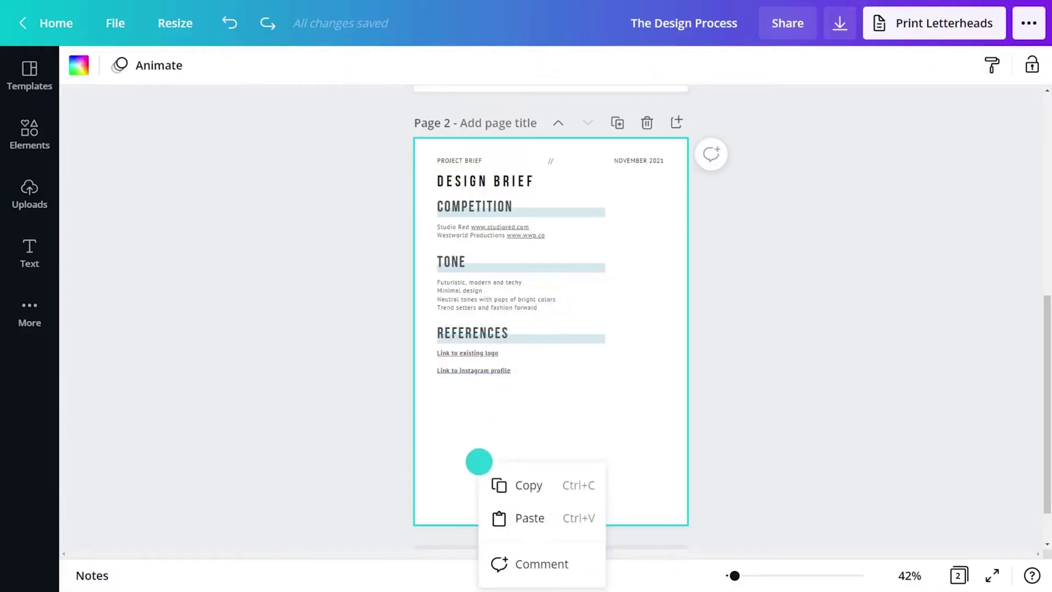
click(515, 515)
drag(563, 399, 572, 437)
double_click(460, 407)
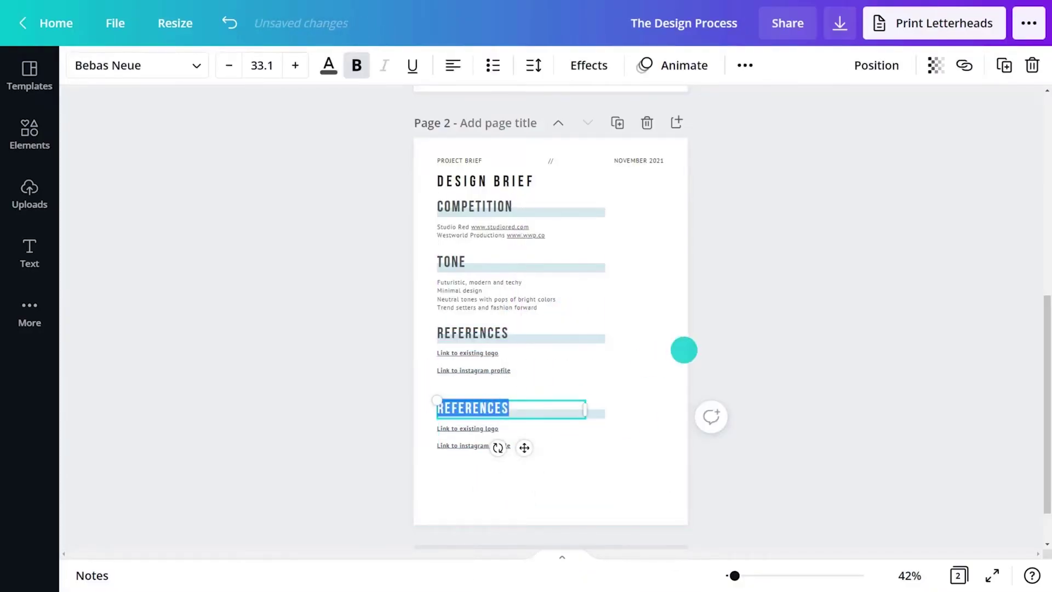
text(BUDGET)
Enter the budget lines: $5,000 including 3 concepts and $1,000 monthly social profile maintenance.
triple_click(487, 432)
text($5.000 including 3 concepts)
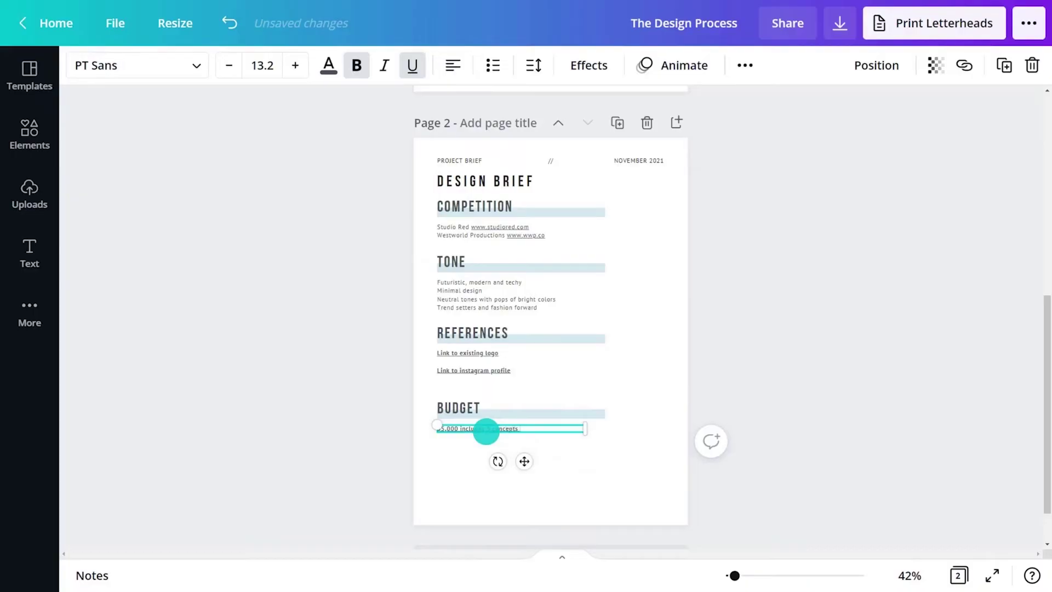
key(Return)
text($1.000 ongo)
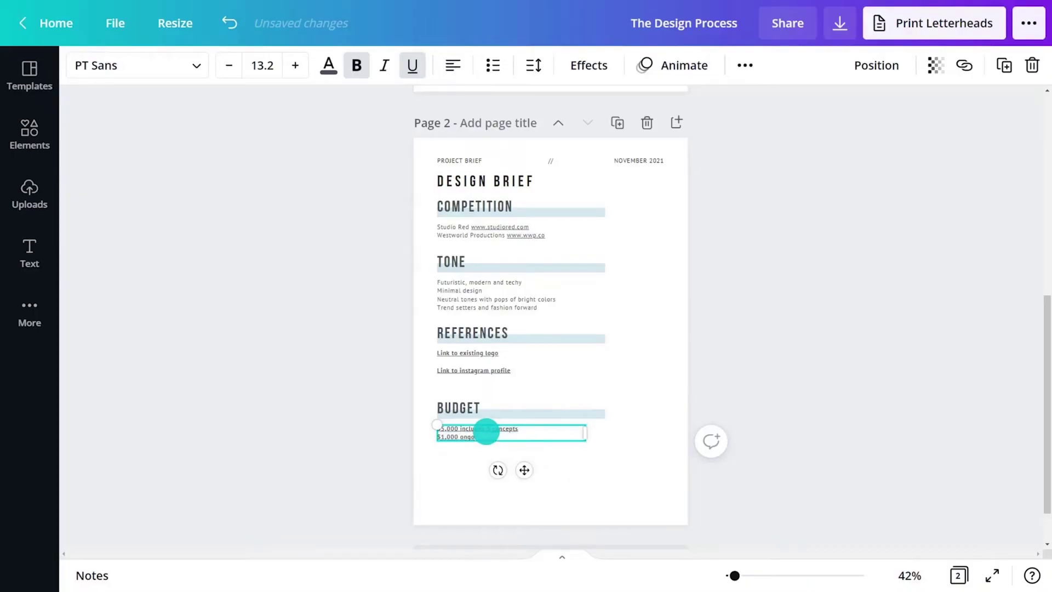
text(ial profile)
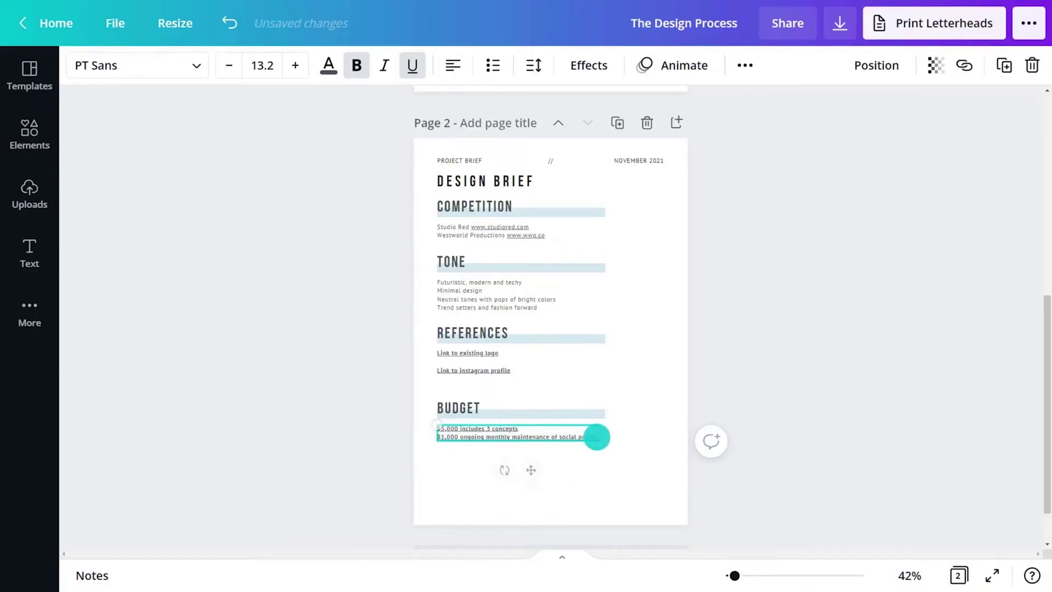
Widen the budget text, remove its bold and underline, and duplicate Page 2 as Page 3.
drag(606, 437, 432, 431)
click(357, 65)
click(412, 65)
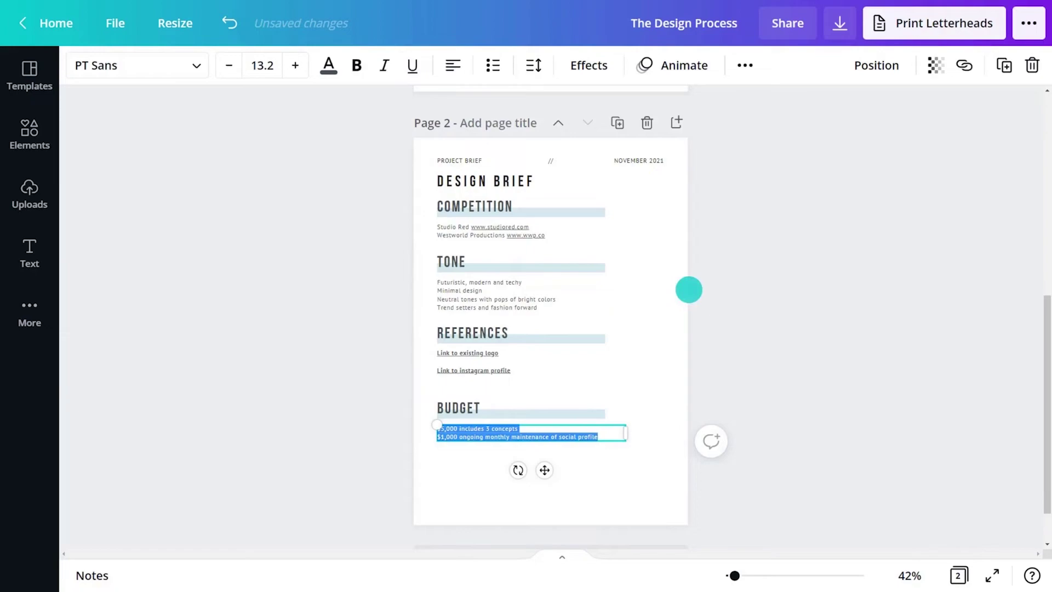
click(663, 335)
click(618, 123)
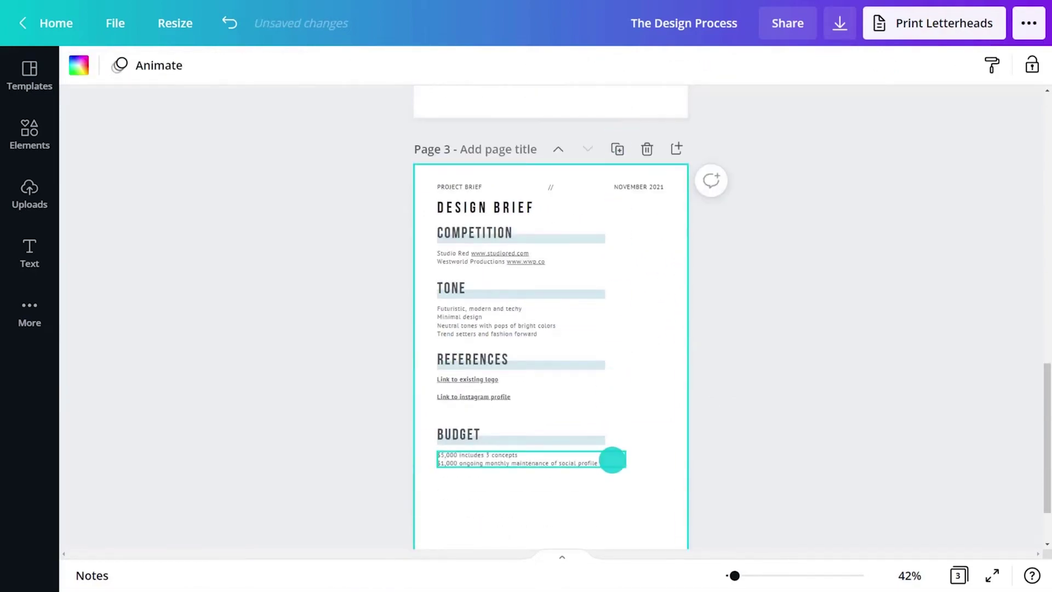
Delete the TONE, REFERENCES and BUDGET sections from the new page.
scroll(612, 459, down, 1)
drag(639, 434, 430, 219)
right_click(469, 234)
click(517, 320)
Rename the COMPETITION heading to PROJECT GOAL and replace the list with the goal paragraph.
click(471, 178)
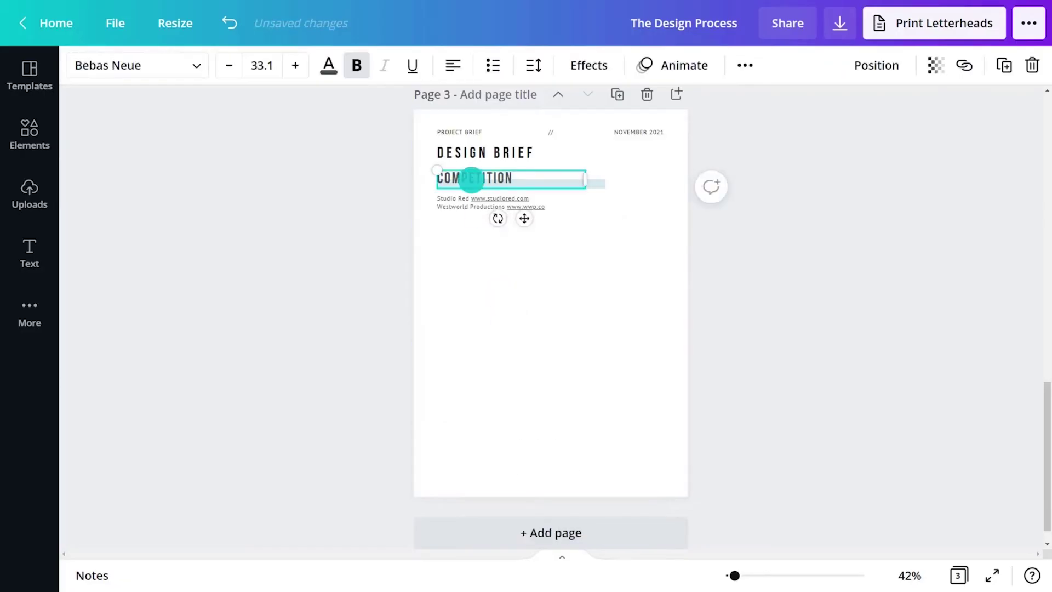
text(PROJECT GOAL)
double_click(493, 203)
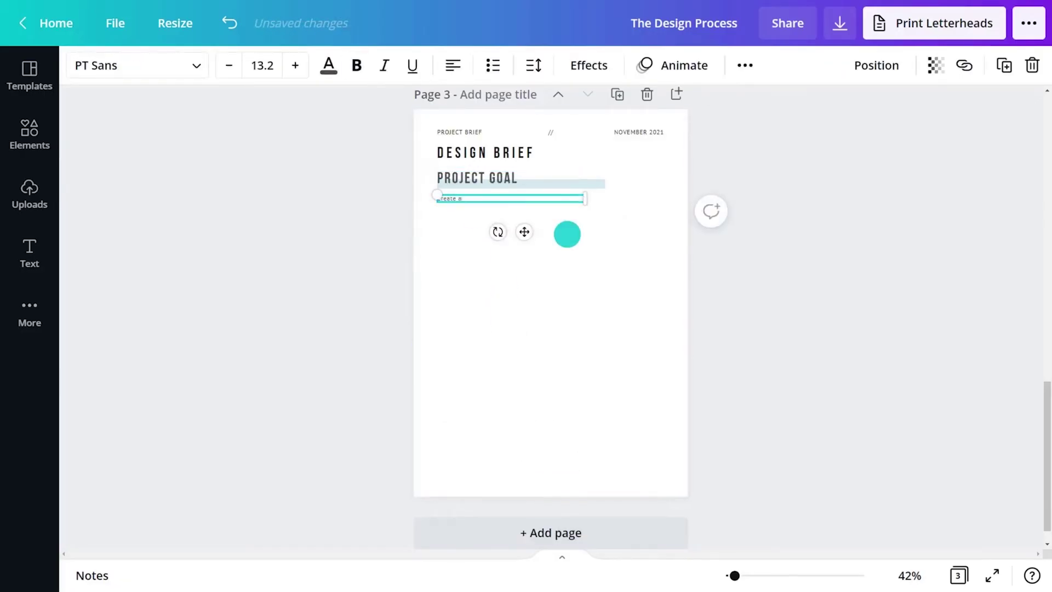
text(ging social pr)
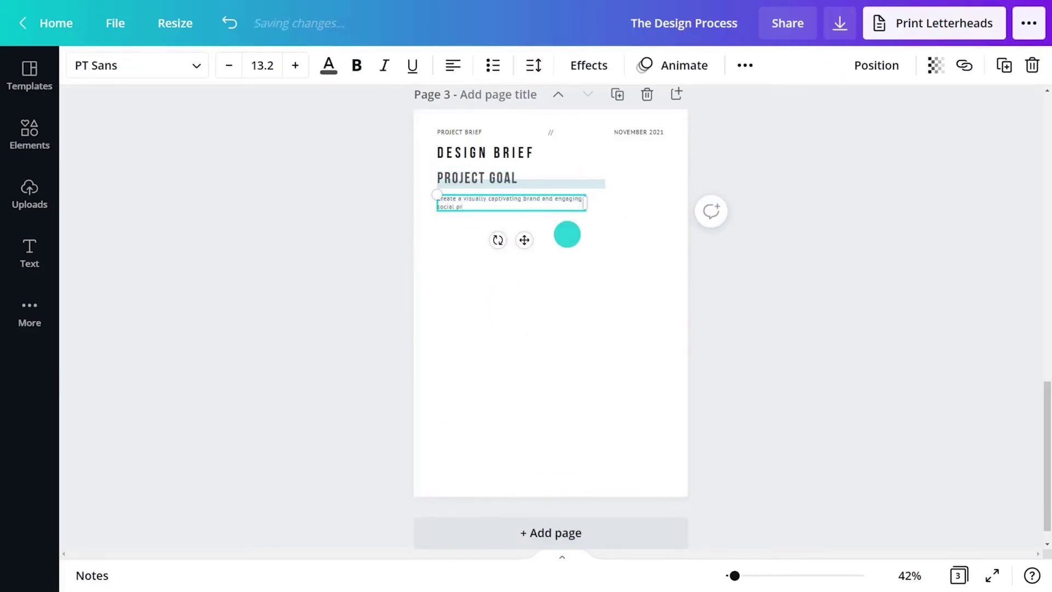
text(ofile that adopts forward-thinking technology and ideas.)
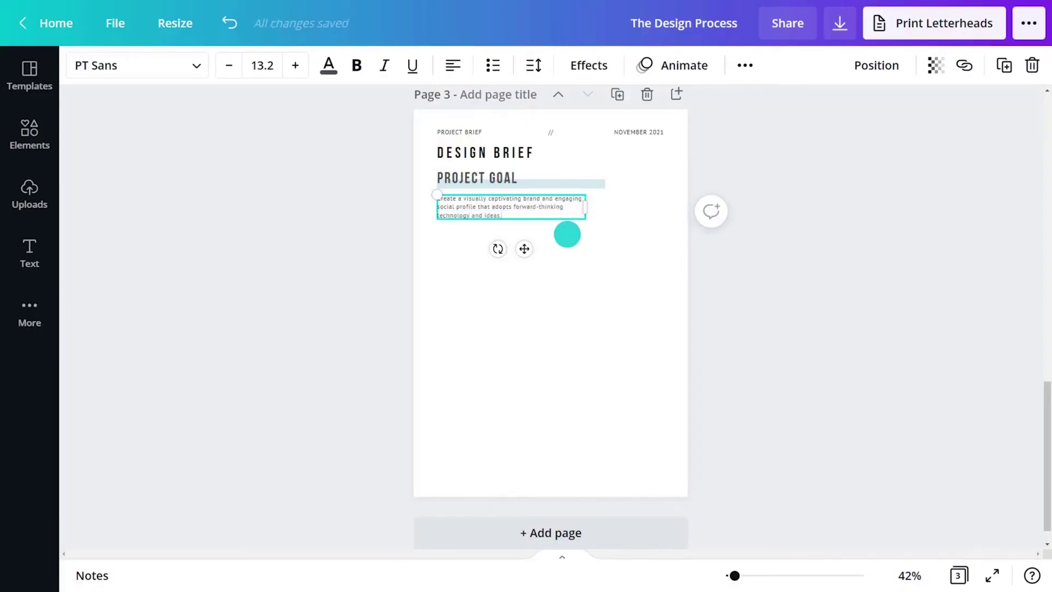
Make the goal paragraph 20-point bold and widen its text box.
drag(501, 215, 445, 199)
click(269, 65)
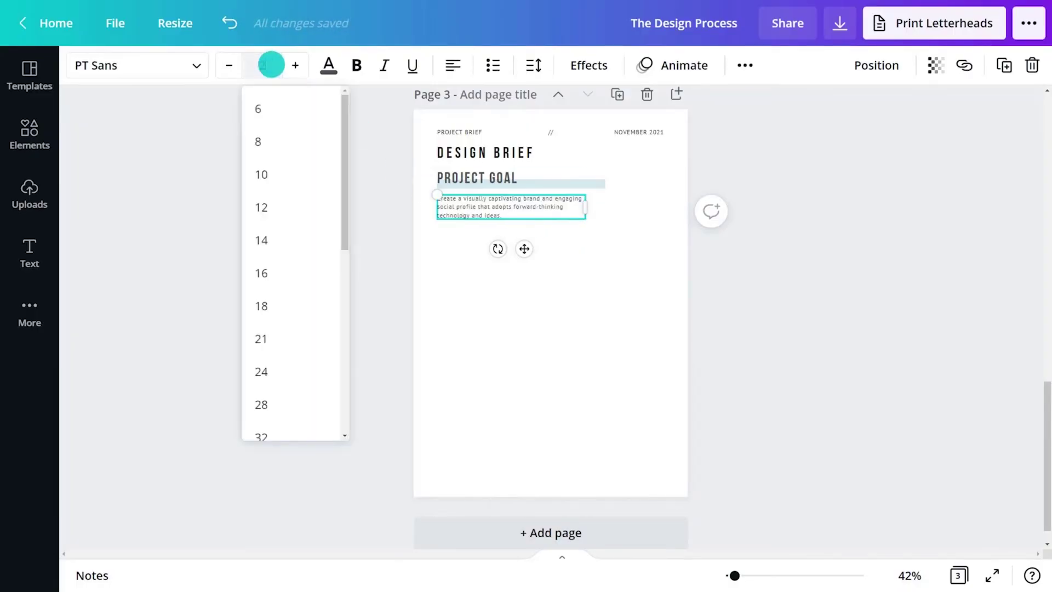
text(20)
key(Return)
click(353, 60)
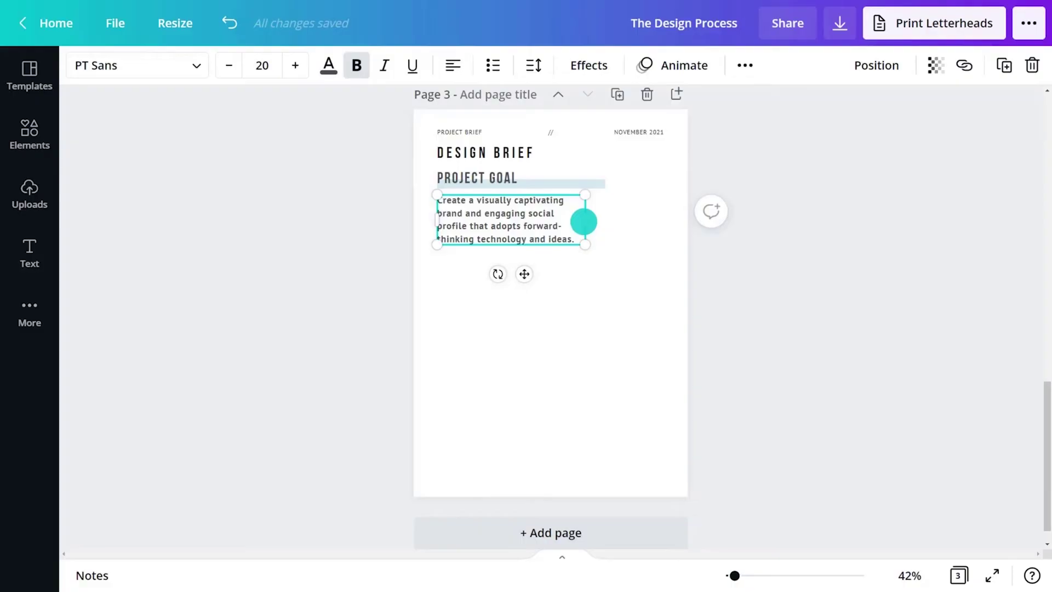
drag(584, 220, 605, 221)
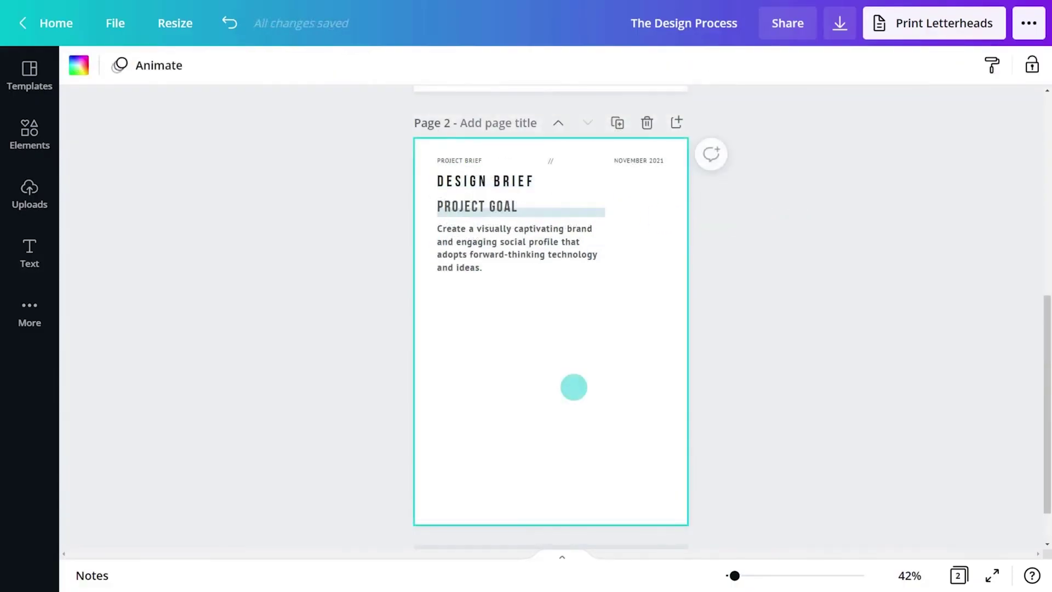
Copy the heading and paragraph below the goal and retitle the copy AGREEMENT.
drag(628, 299, 475, 206)
right_click(475, 206)
click(524, 230)
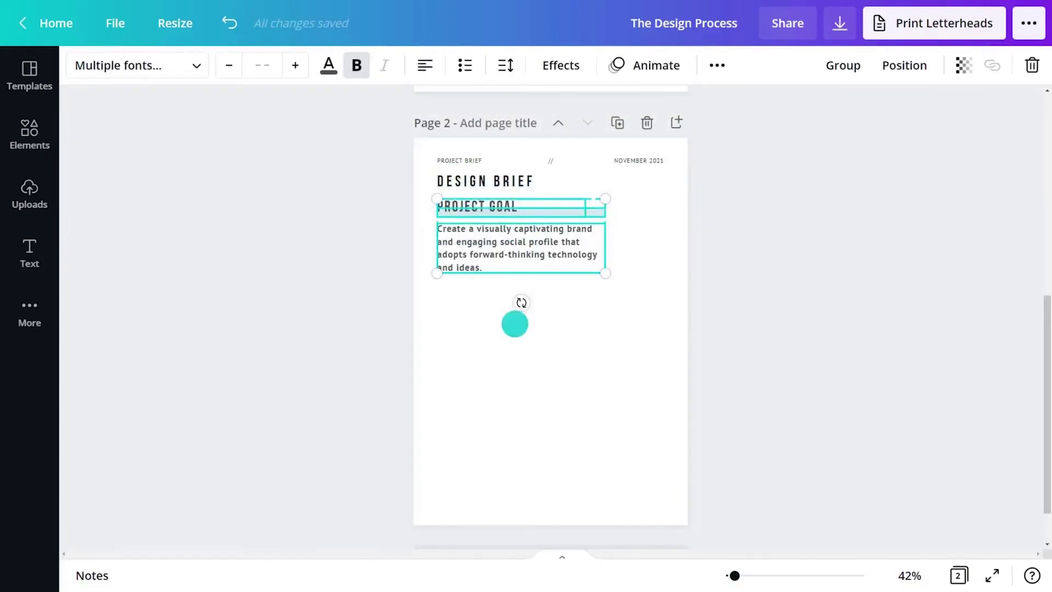
right_click(522, 394)
click(545, 427)
drag(547, 278, 533, 423)
text(AGREEMENT)
Add the Client sign and Date labels under the AGREEMENT heading.
click(570, 364)
text(Client sign)
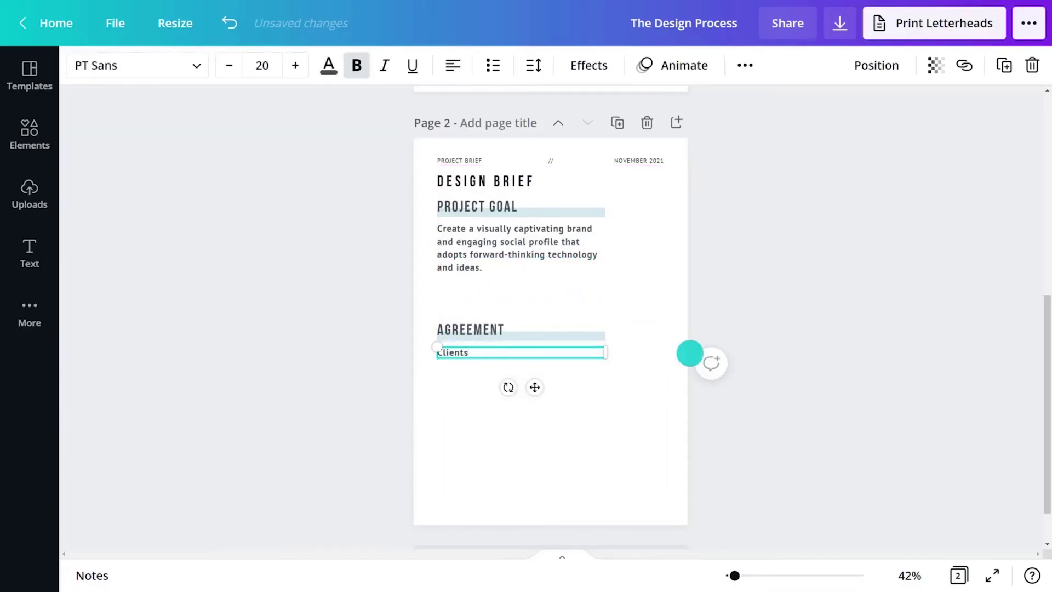
key(ctrl+a)
click(262, 65)
drag(535, 383, 689, 417)
key(ctrl+d)
double_click(519, 404)
text(Date)
click(599, 429)
Place signature lines from Lines & Shapes above the Client sign and Date labels.
click(30, 134)
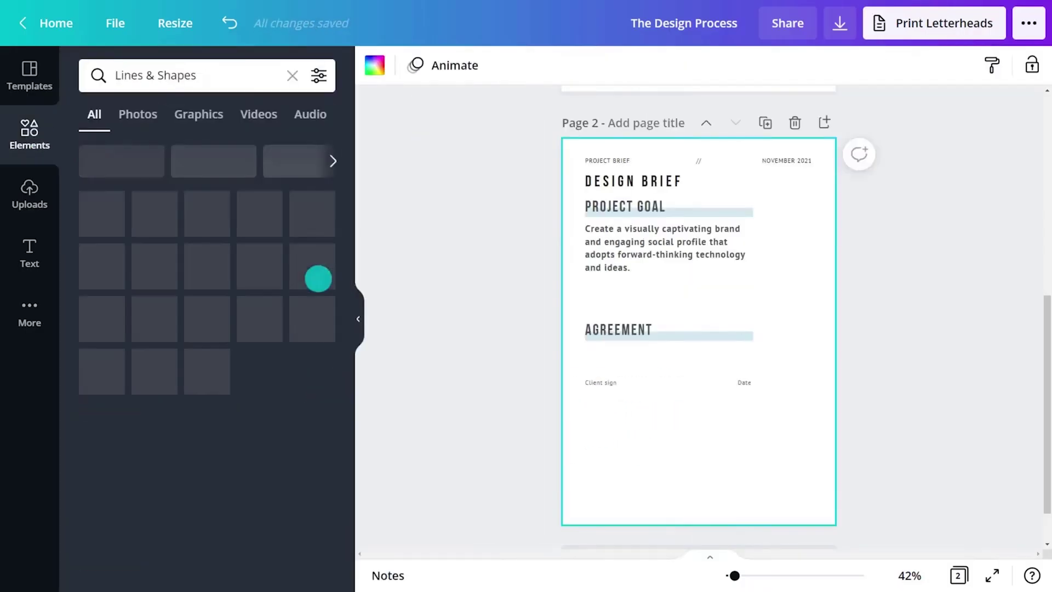
drag(318, 277, 486, 368)
click(28, 130)
mouse_move(164, 220)
mouse_down()
mouse_move(442, 331)
mouse_move(639, 371)
mouse_up()
click(119, 65)
Duplicate the signature block below and relabel it Designer sign.
key(Delete)
drag(641, 435, 460, 356)
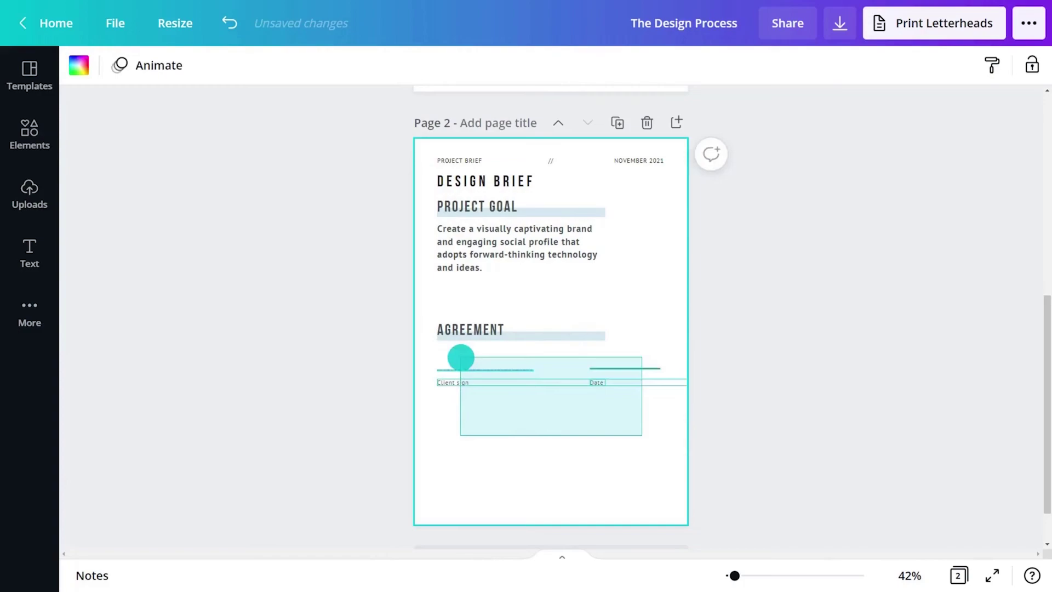
right_click(553, 436)
click(590, 477)
double_click(453, 418)
text(Designer)
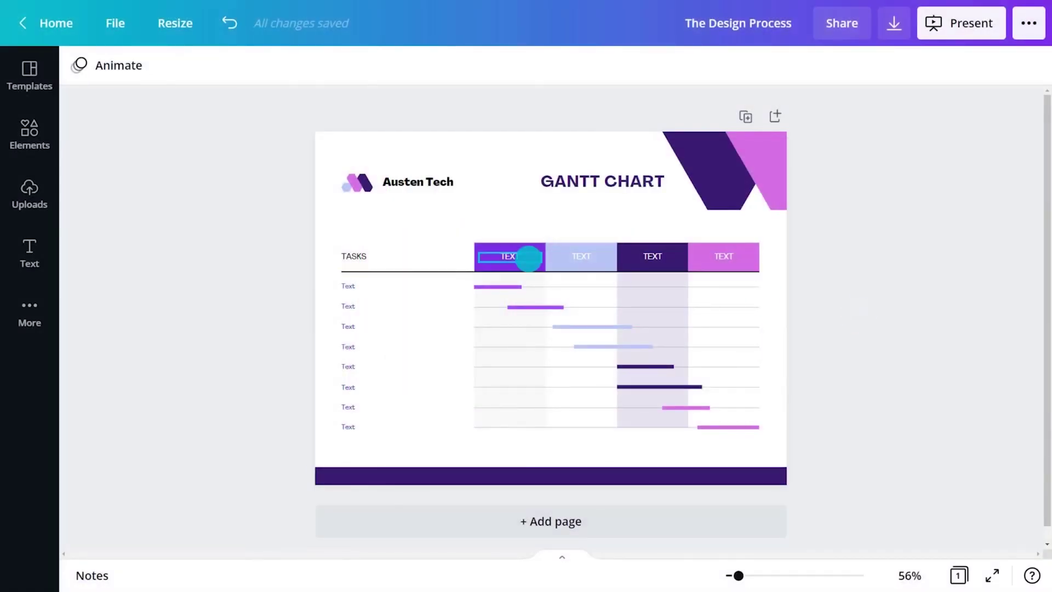
Label the month headers JANUARY, FEBRUARY, MARCH and APRIL.
double_click(529, 257)
text(JANUARY)
key(Tab)
text(FEBR)
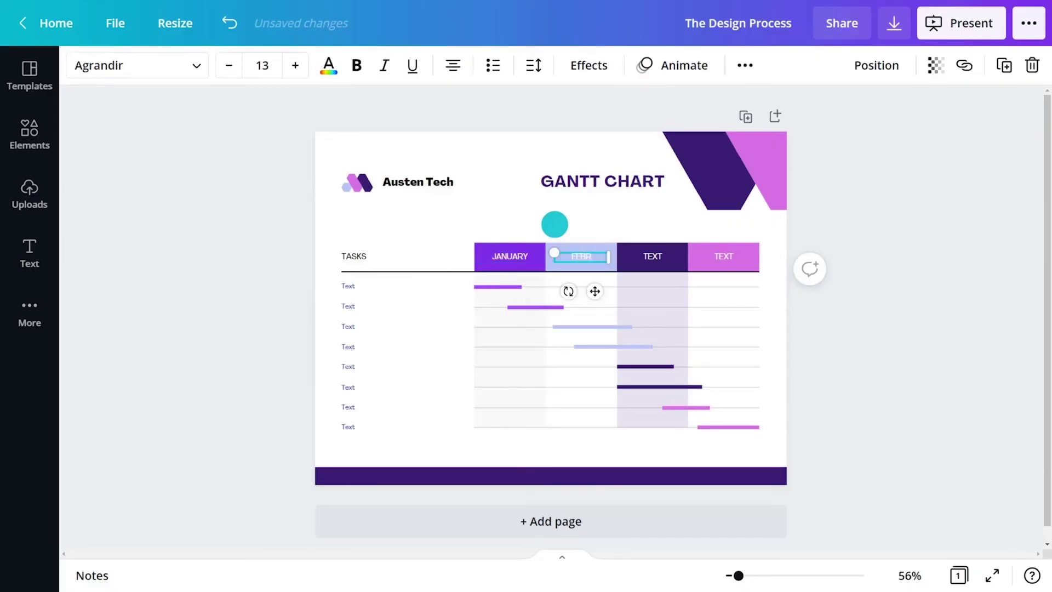
text(UARY)
key(Tab)
text(MARCH)
key(Tab)
text(APRIL)
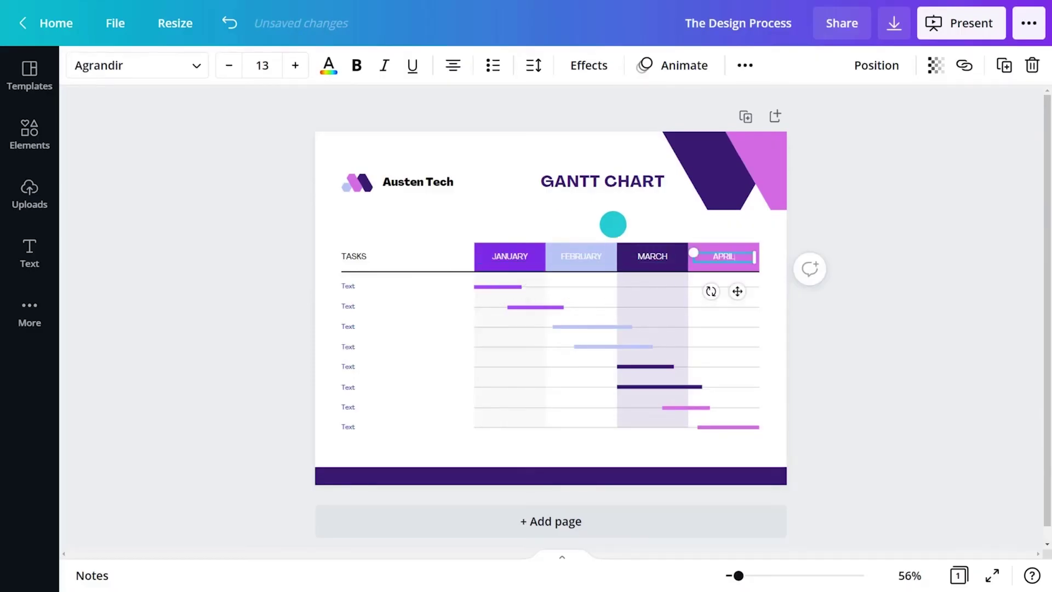
click(878, 225)
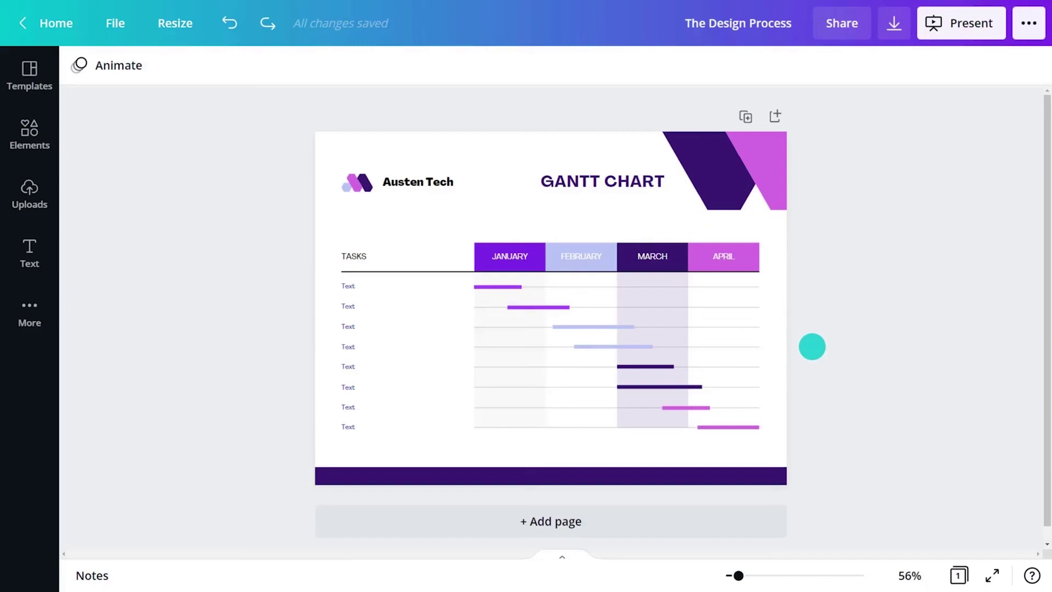
Name the tasks Planning, Research, Discovery, Ideation, Prototyping, Testing, Production and Launch.
click(403, 287)
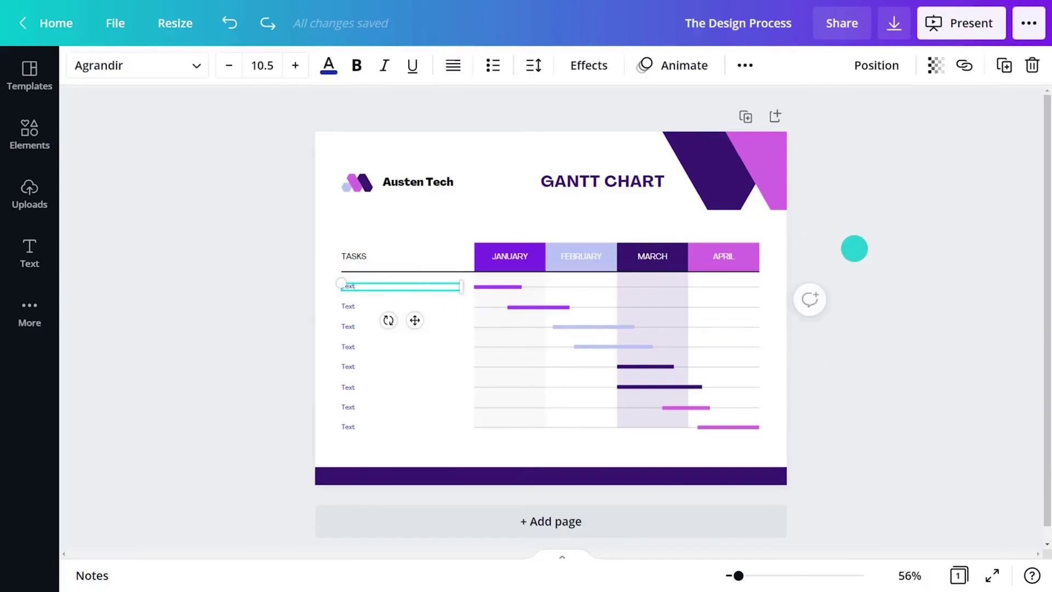
key(BackSpace)
text(Planning)
key(Tab)
text(Research)
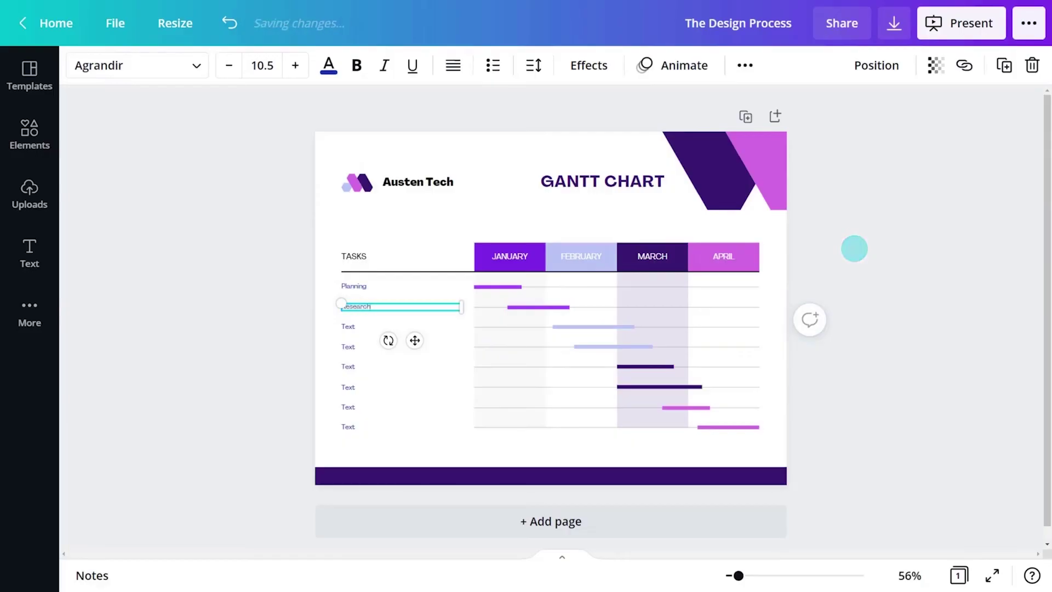
key(Tab)
text(Discovery)
key(Tab)
text(Ideation)
key(Tab)
text(Pro)
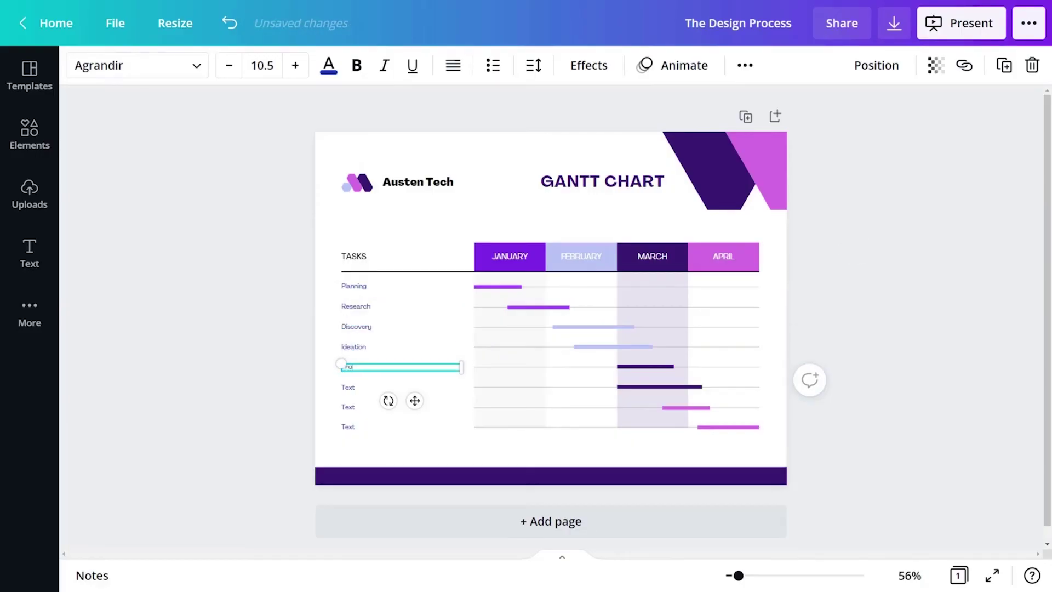
text(totyping)
key(Tab)
text(Testing)
key(Tab)
text(Producti)
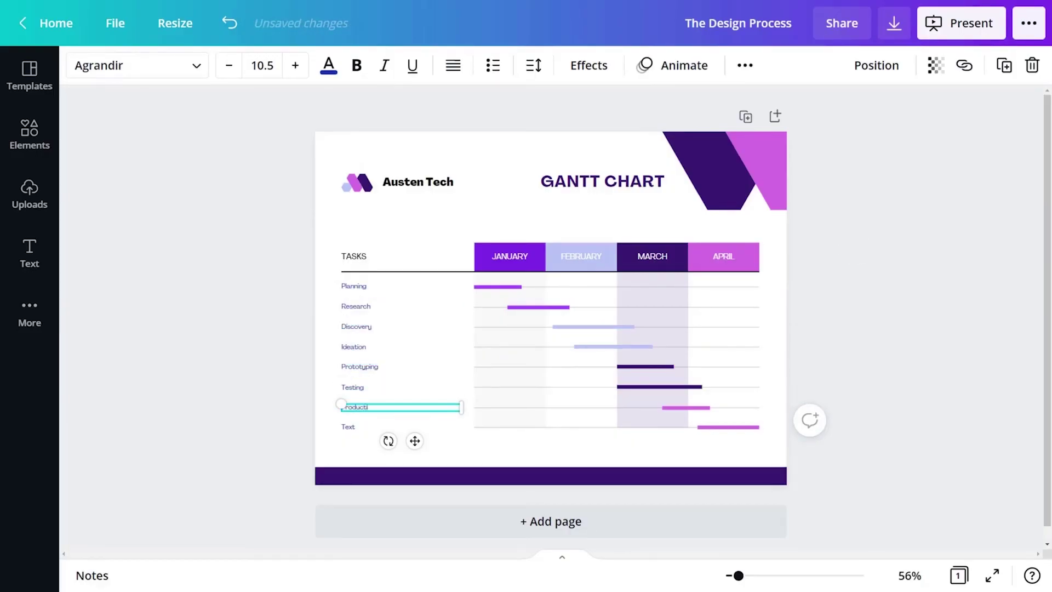
text(on)
key(Tab)
text(Lau)
click(850, 317)
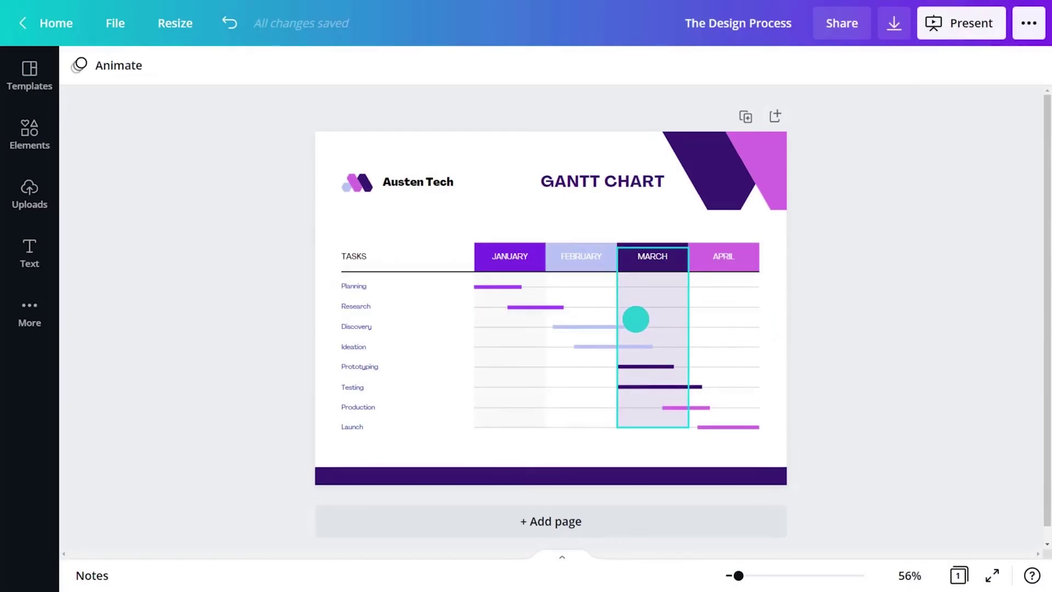
Drag the Research and Discovery bar ends out to the end of March.
click(555, 308)
drag(554, 307, 688, 308)
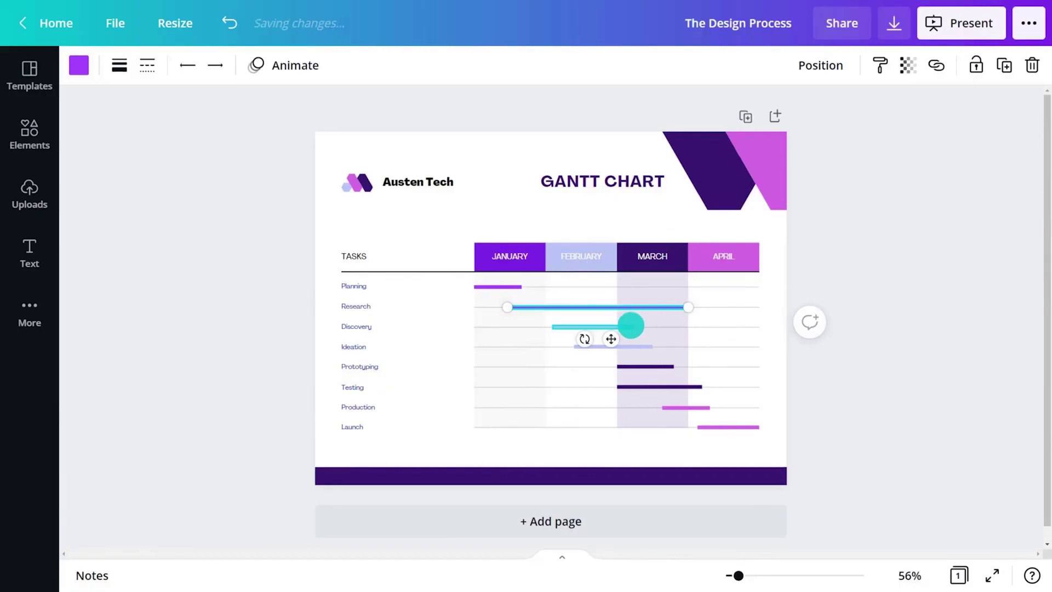
click(630, 327)
drag(634, 327, 689, 327)
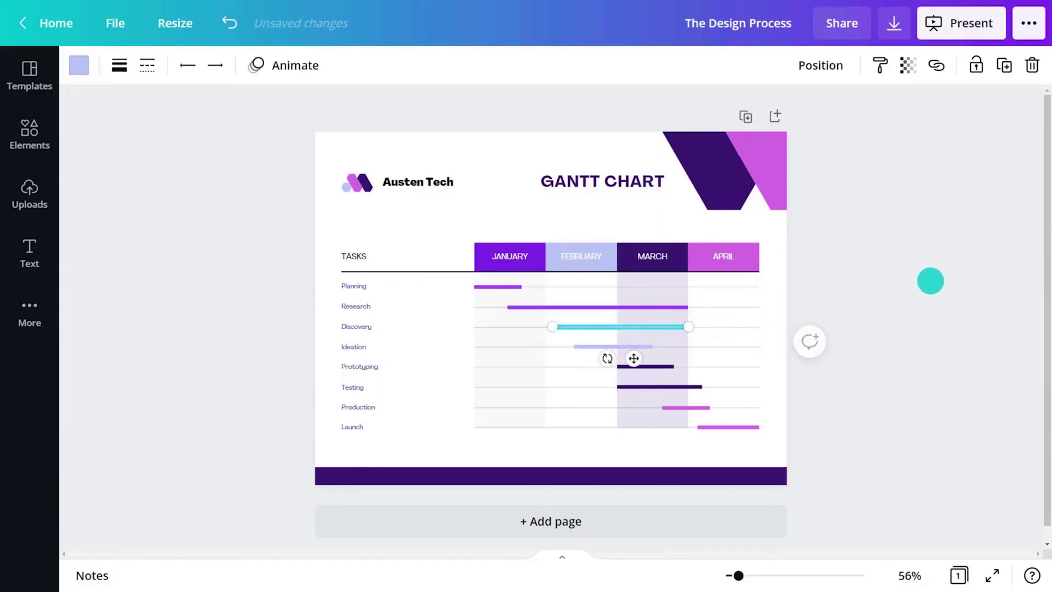
click(930, 281)
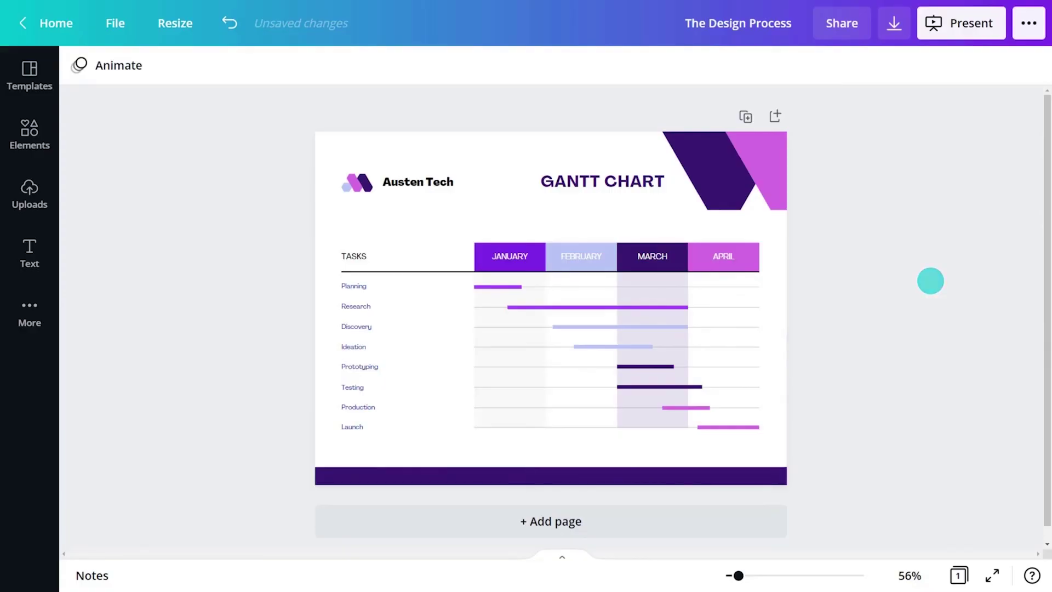